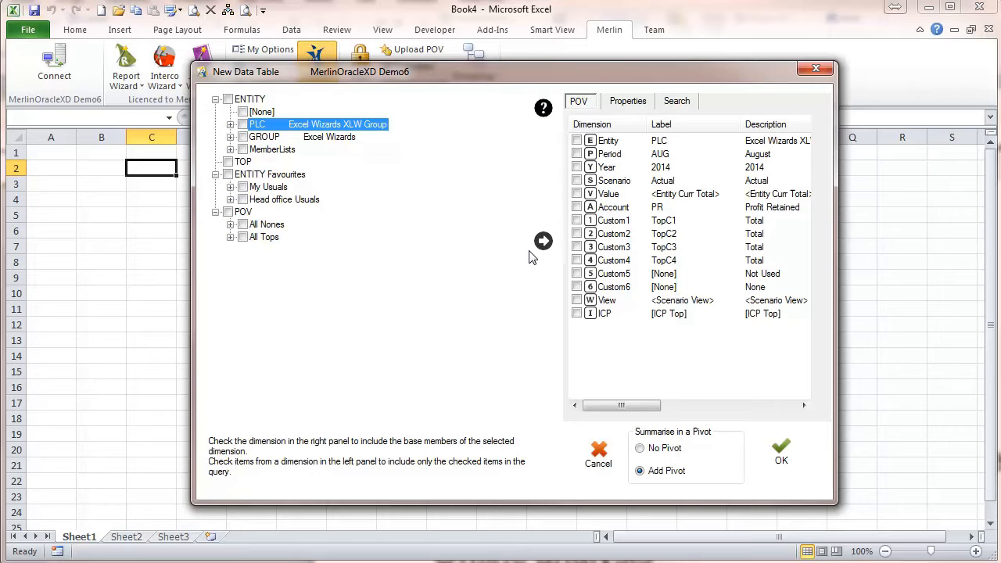
- Set the Account dimension to BS (BALANCE SHEET) and include all base members of the Account and Custom2 dimensions
{"action": "left_click", "coordinate": [611, 207]}
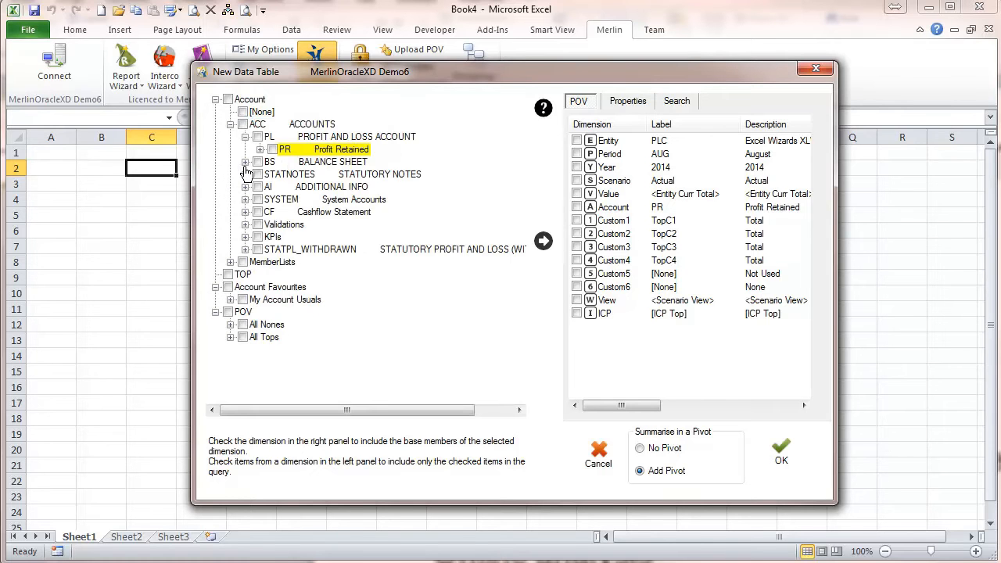
{"action": "left_click", "coordinate": [288, 163]}
{"action": "left_click", "coordinate": [543, 241]}
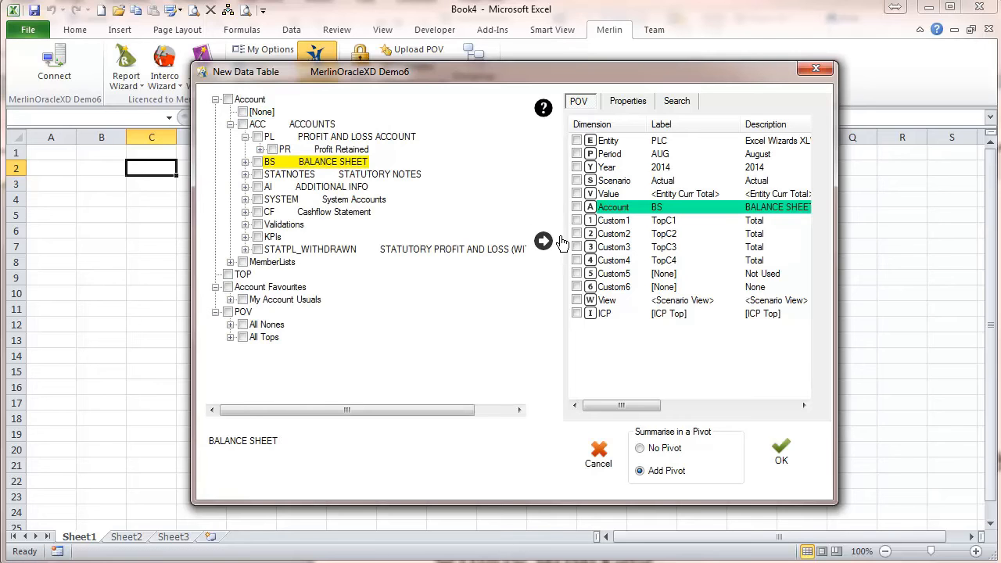
{"action": "left_click", "coordinate": [577, 208]}
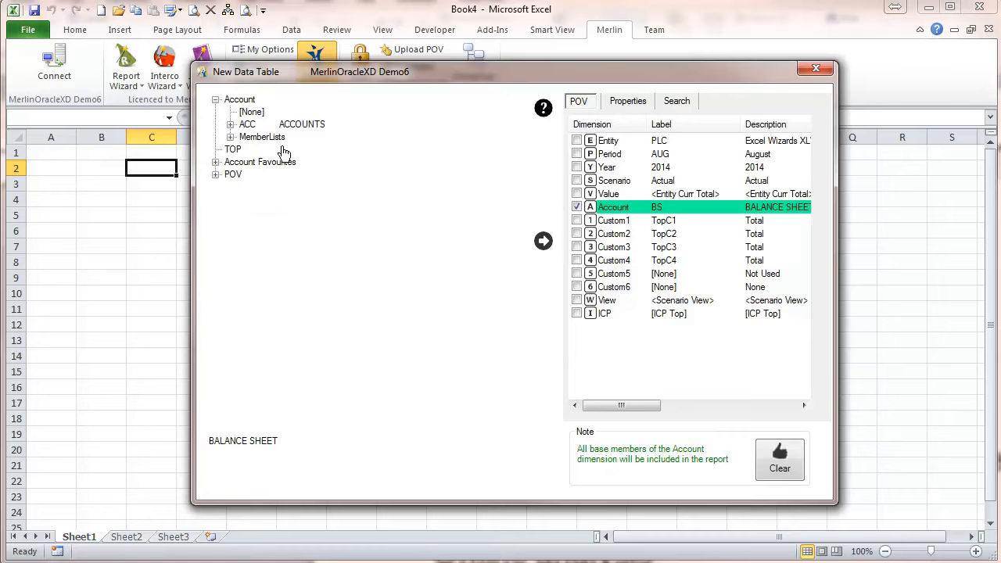
{"action": "left_click", "coordinate": [604, 234]}
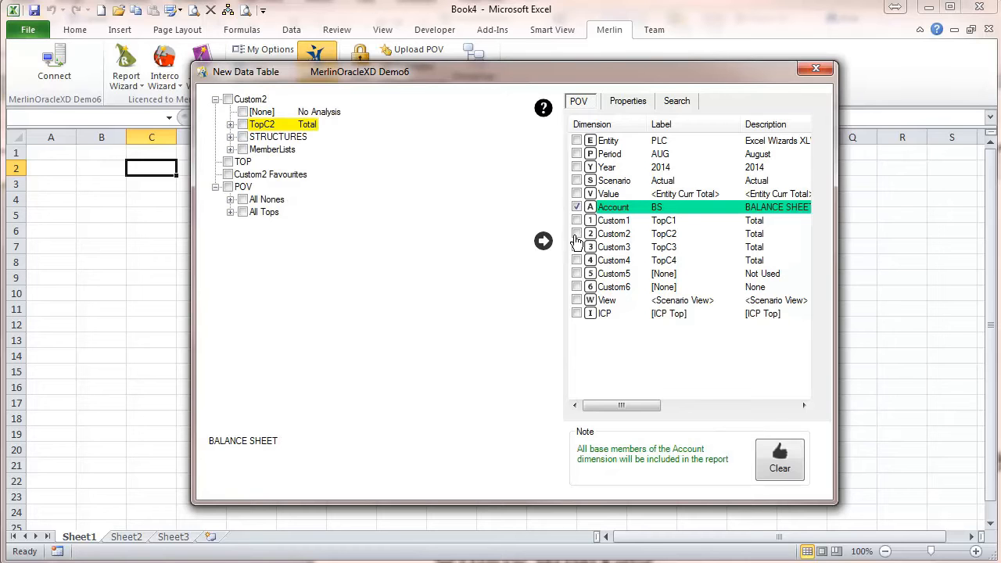
{"action": "left_click", "coordinate": [576, 234]}
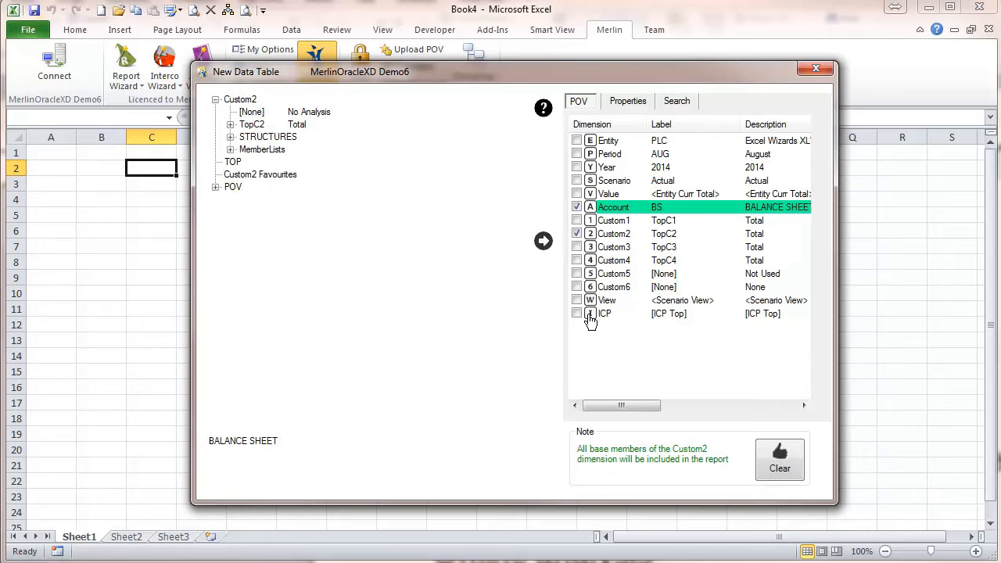
- Restrict the Period dimension to JAN, FEB and MAR and create the data table with a pivot
{"action": "left_click", "coordinate": [612, 157]}
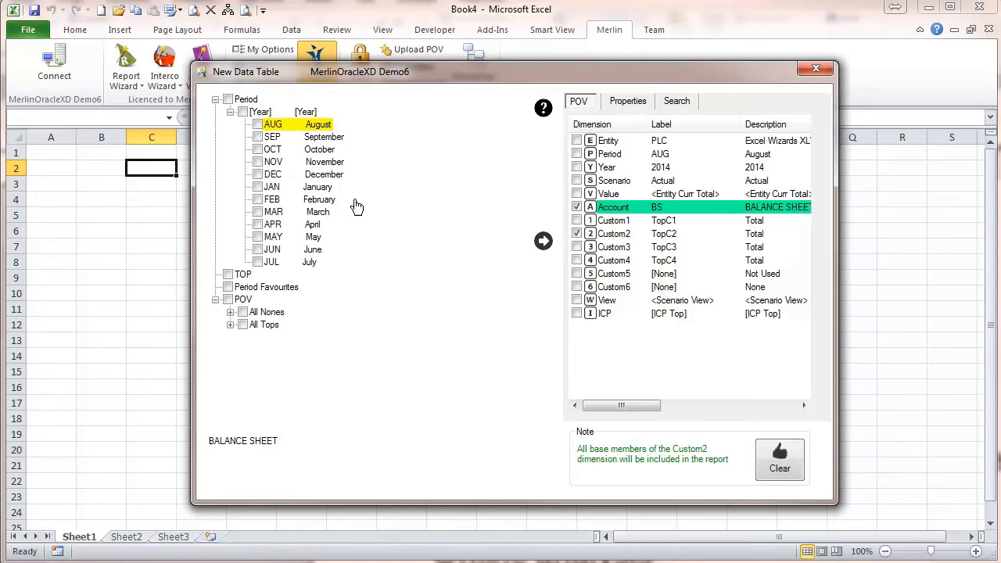
{"action": "left_click", "coordinate": [258, 188]}
{"action": "left_click", "coordinate": [258, 200]}
{"action": "left_click", "coordinate": [258, 212]}
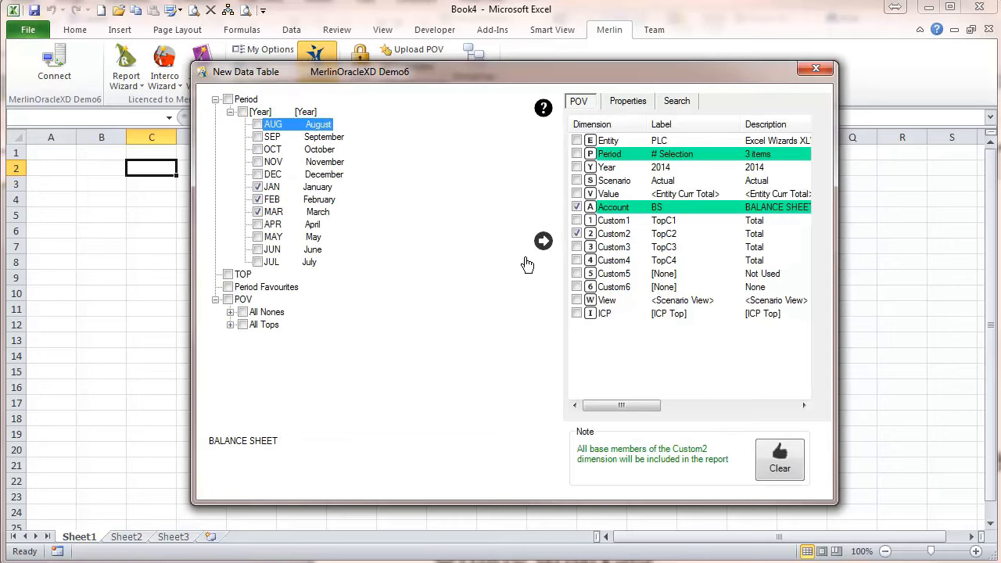
{"action": "left_click", "coordinate": [798, 477]}
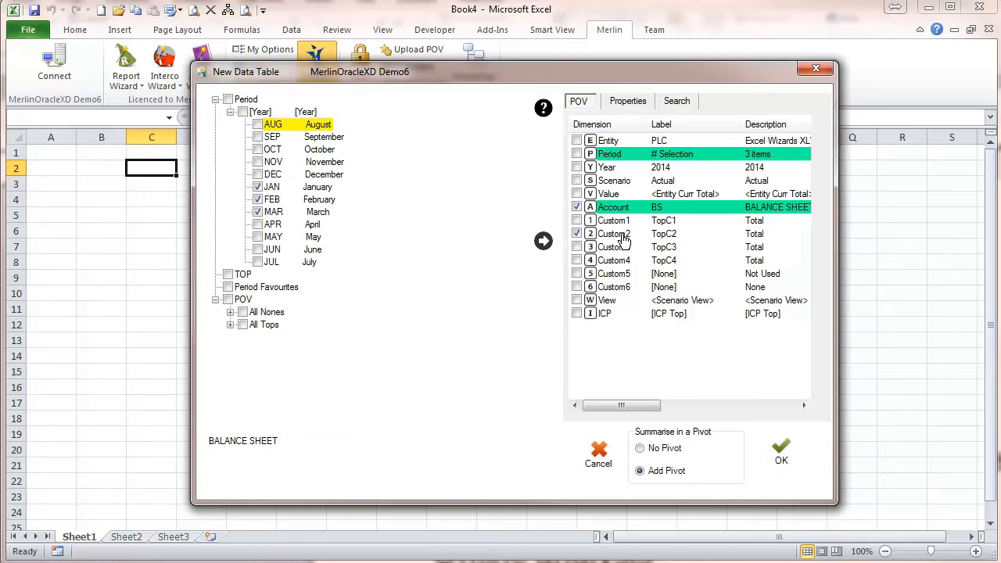
{"action": "left_click", "coordinate": [784, 456]}
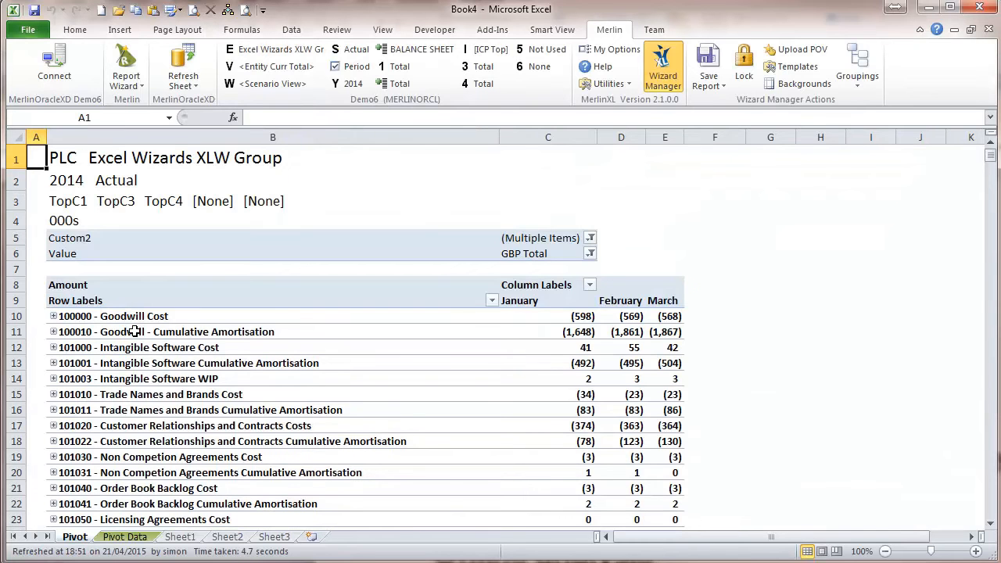
- Look through the pivot's account rows and examine the Custom2 breakdown of 101000 - Intangible Software Cost
{"action": "scroll", "coordinate": [134, 332], "scroll_direction": "down", "scroll_amount": 6}
{"action": "scroll", "coordinate": [131, 344], "scroll_direction": "down", "scroll_amount": 17}
{"action": "scroll", "coordinate": [135, 381], "scroll_direction": "down", "scroll_amount": 19}
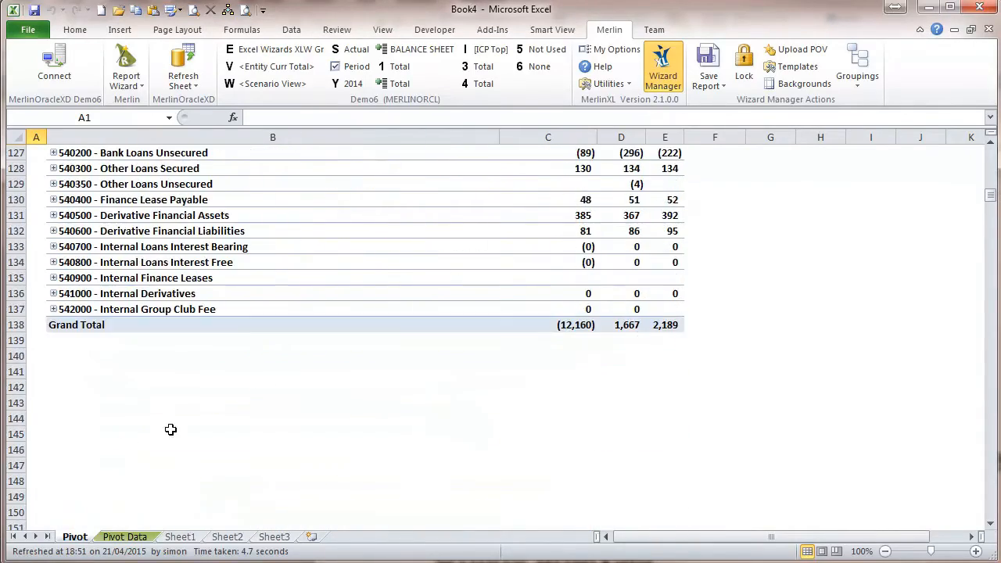
{"action": "scroll", "coordinate": [409, 377], "scroll_direction": "up", "scroll_amount": 20}
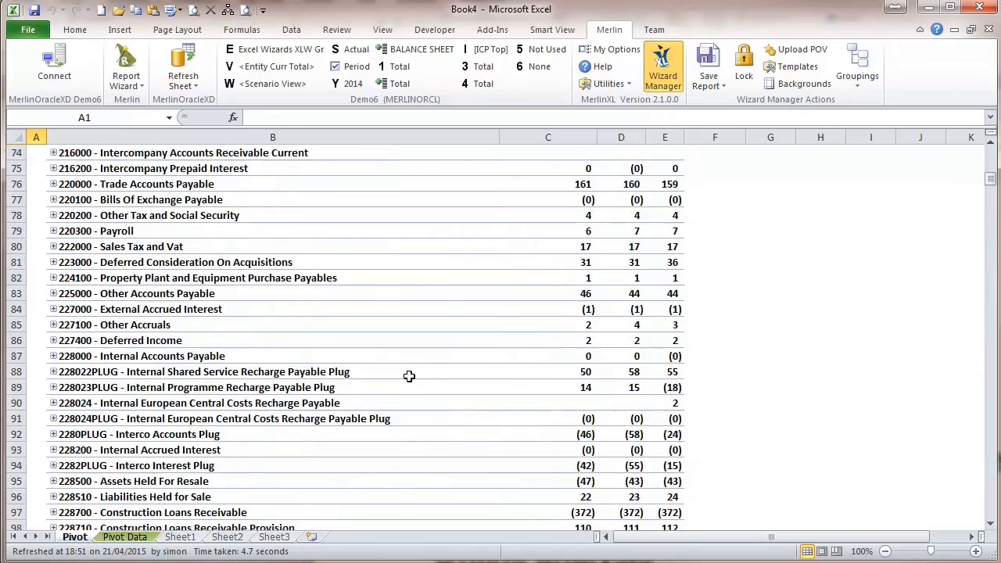
{"action": "scroll", "coordinate": [409, 376], "scroll_direction": "up", "scroll_amount": 16}
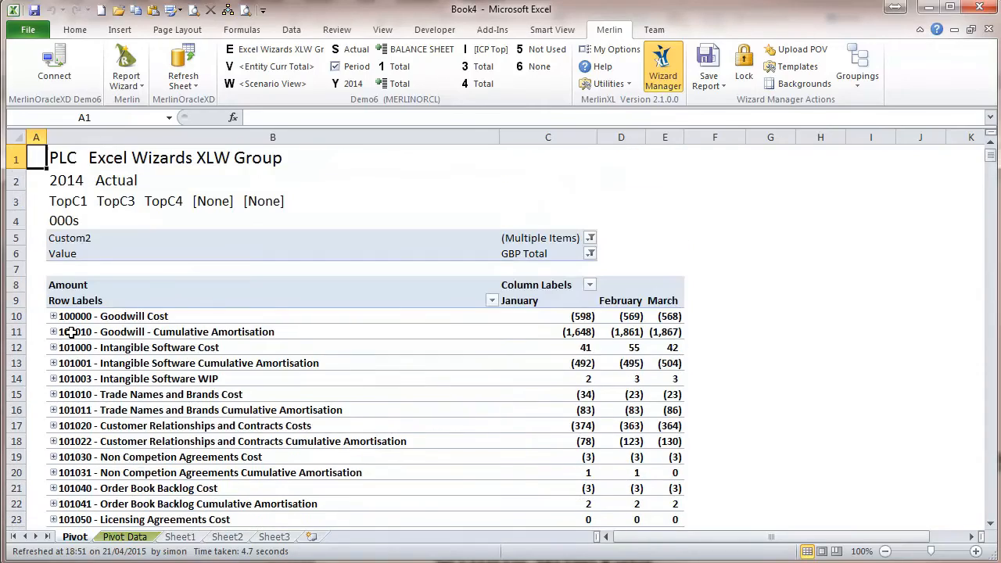
{"action": "left_click", "coordinate": [54, 348]}
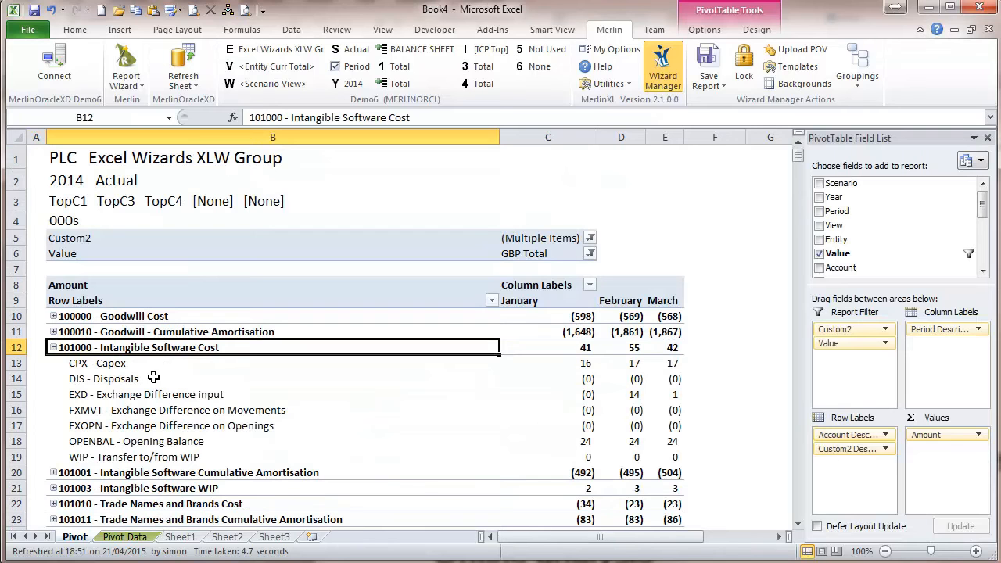
{"action": "left_click", "coordinate": [54, 348]}
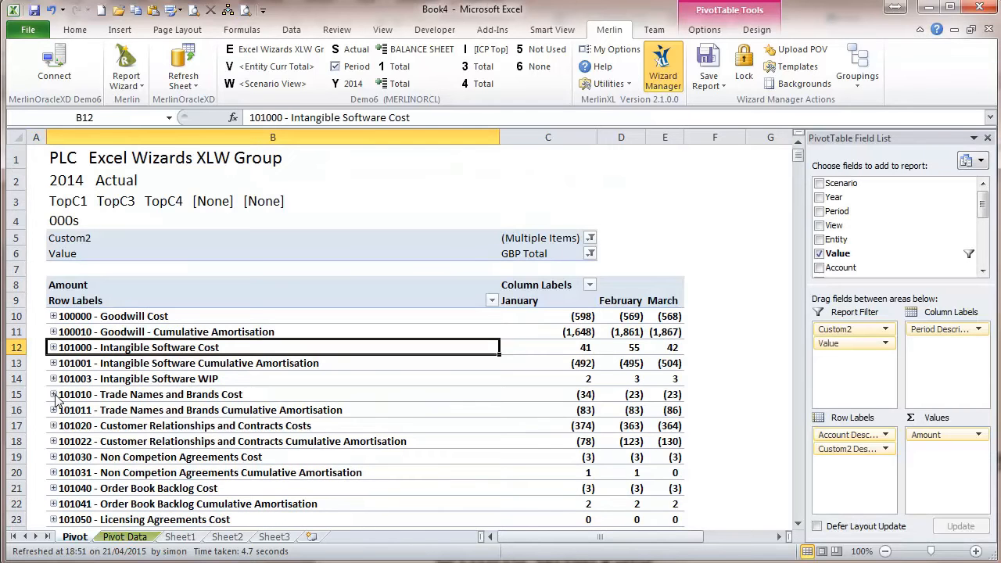
- Examine the breakdown of 101010 - Trade Names and Brands Cost and the items in the Custom2 filter, leaving the account collapsed
{"action": "left_click", "coordinate": [53, 394]}
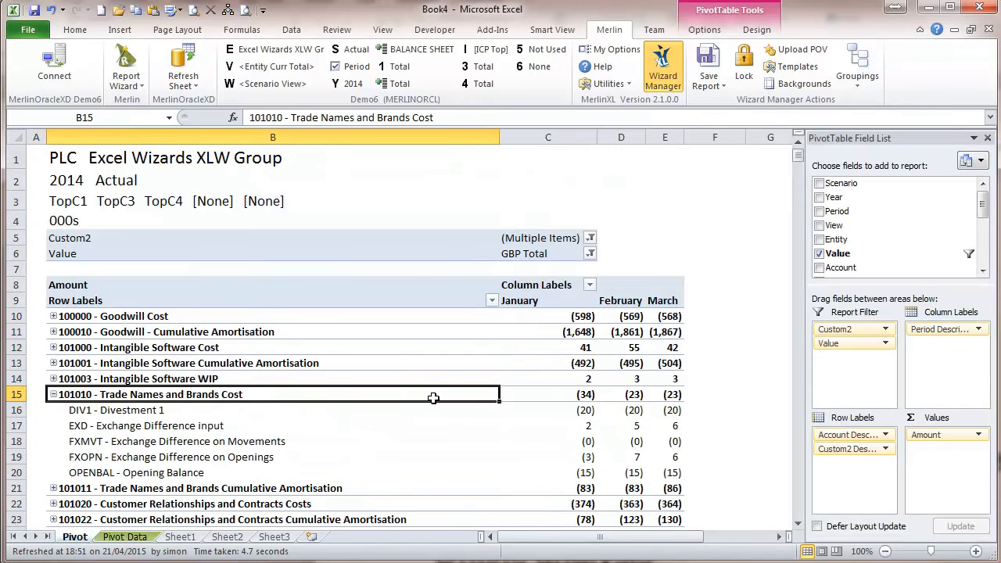
{"action": "left_click", "coordinate": [590, 239]}
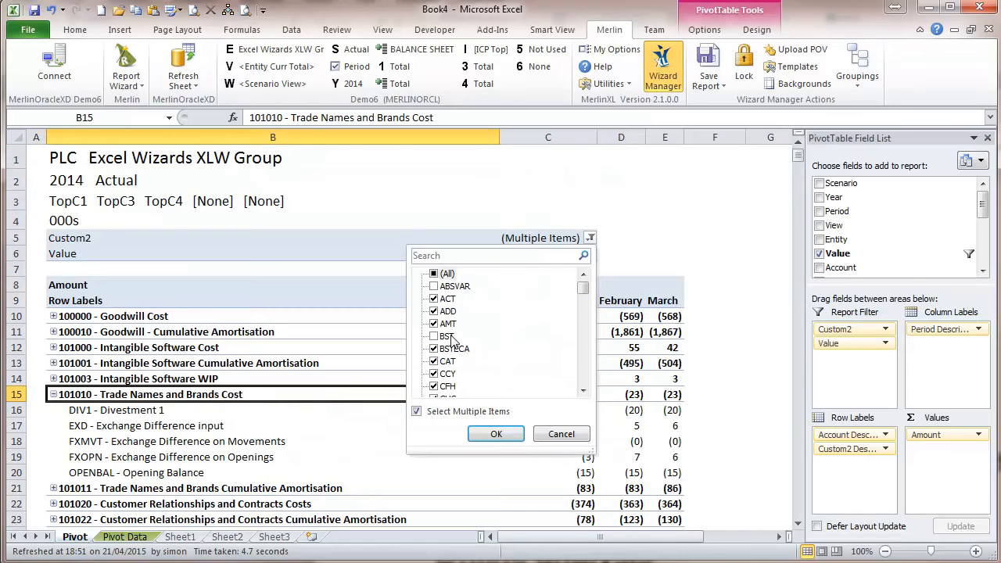
{"action": "left_click", "coordinate": [567, 438]}
{"action": "left_click", "coordinate": [418, 426]}
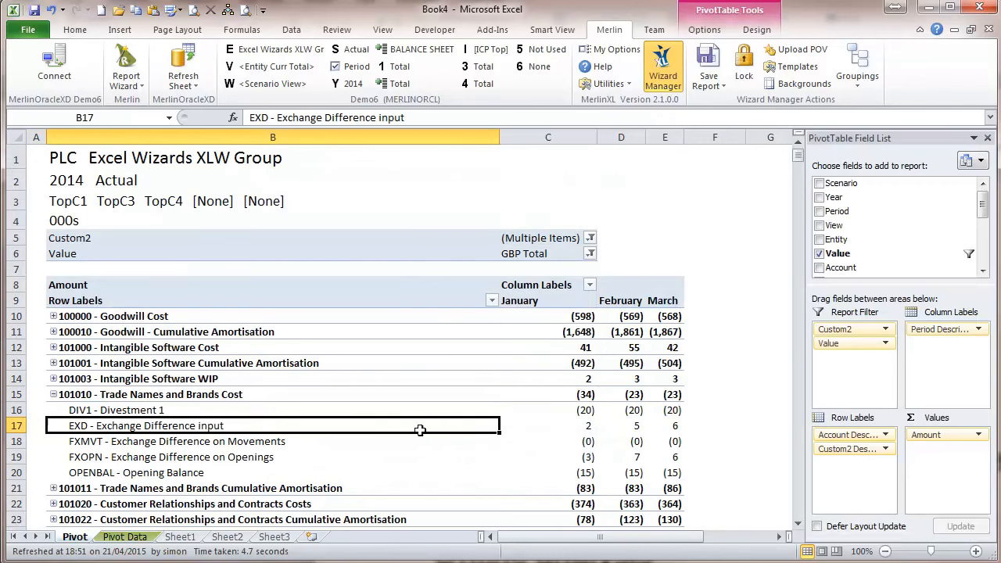
{"action": "left_click", "coordinate": [53, 394]}
- Set the existing data table's entity to EURTOT (Europe), found under PLC
{"action": "left_click", "coordinate": [269, 48]}
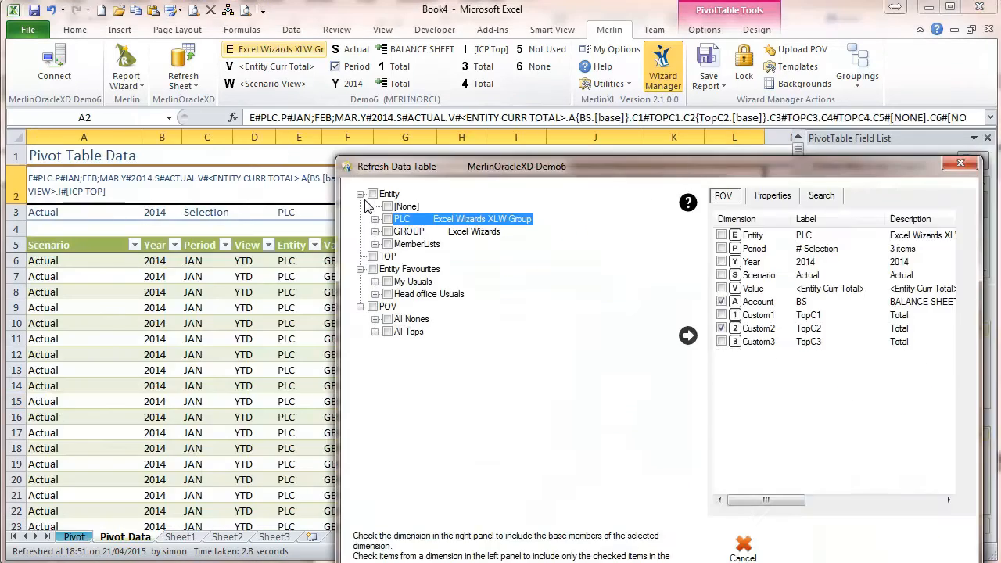
{"action": "left_click", "coordinate": [374, 220]}
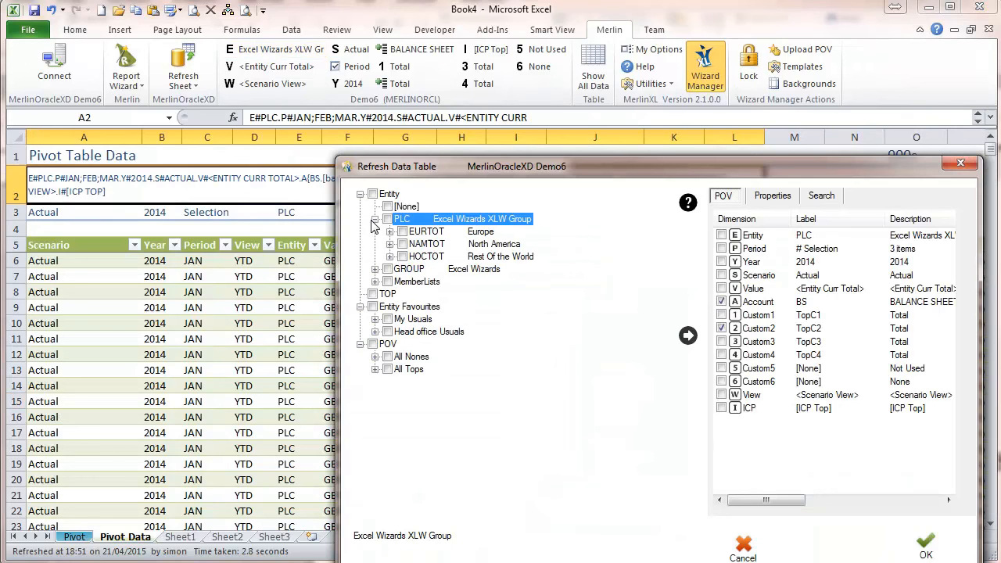
{"action": "left_click", "coordinate": [418, 233]}
{"action": "left_click", "coordinate": [687, 336]}
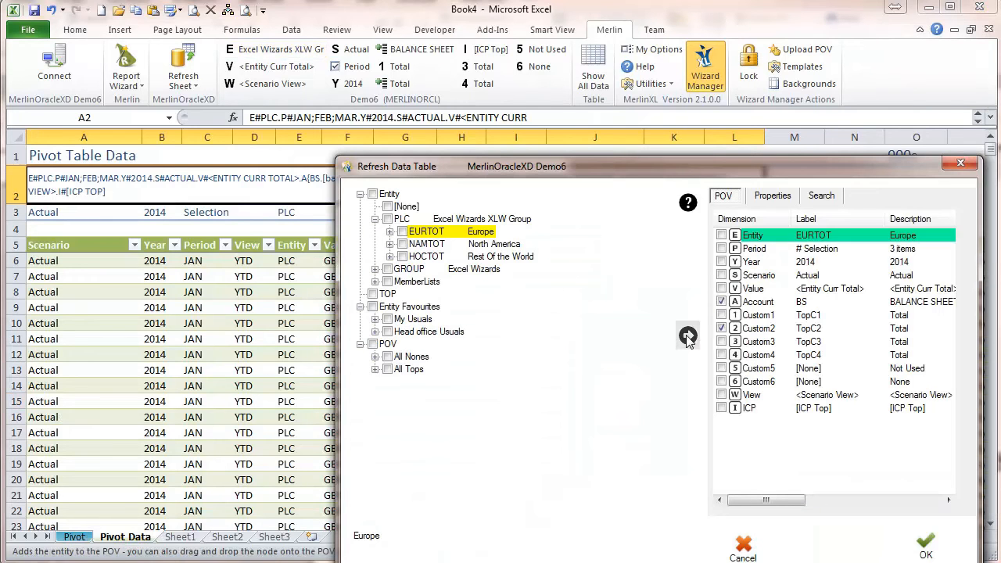
- Add APR to the Period selection and refresh the data table and pivot
{"action": "left_click", "coordinate": [751, 250]}
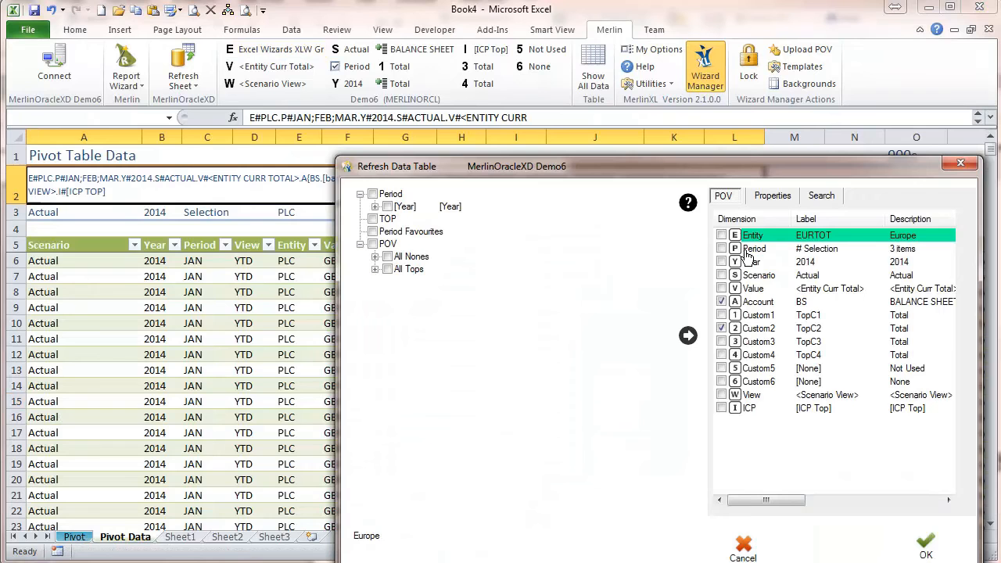
{"action": "left_click", "coordinate": [379, 207]}
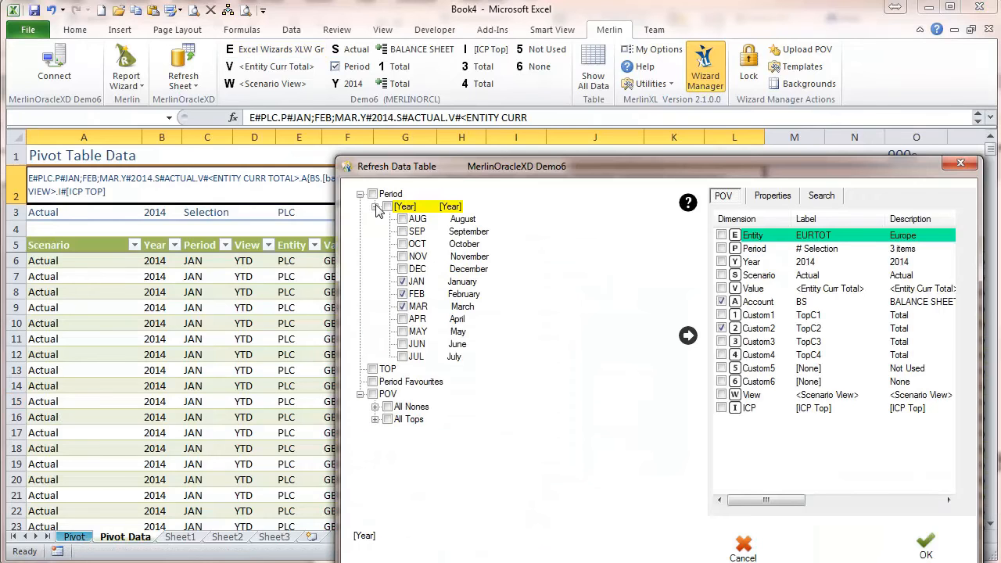
{"action": "left_click", "coordinate": [402, 319]}
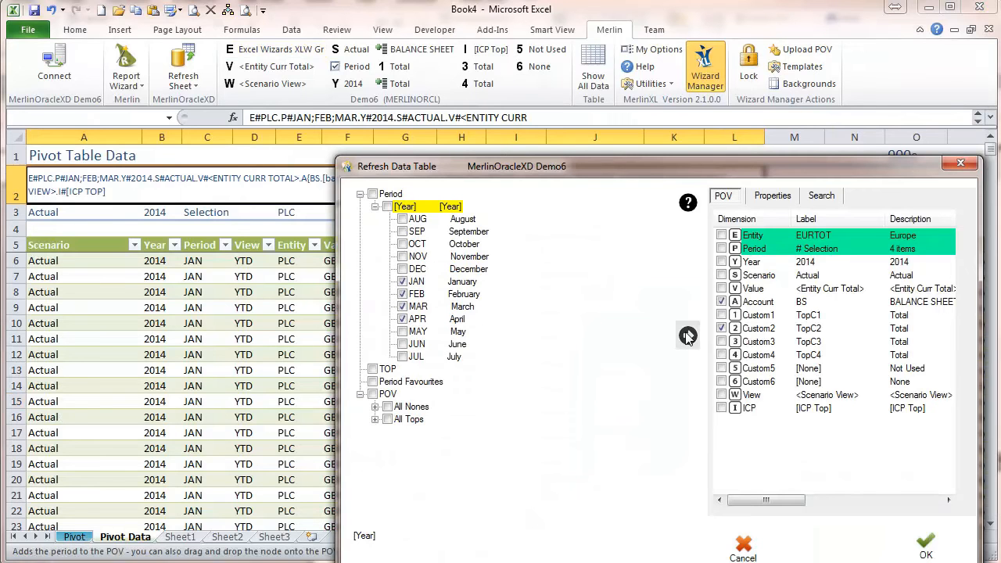
{"action": "left_click", "coordinate": [931, 545]}
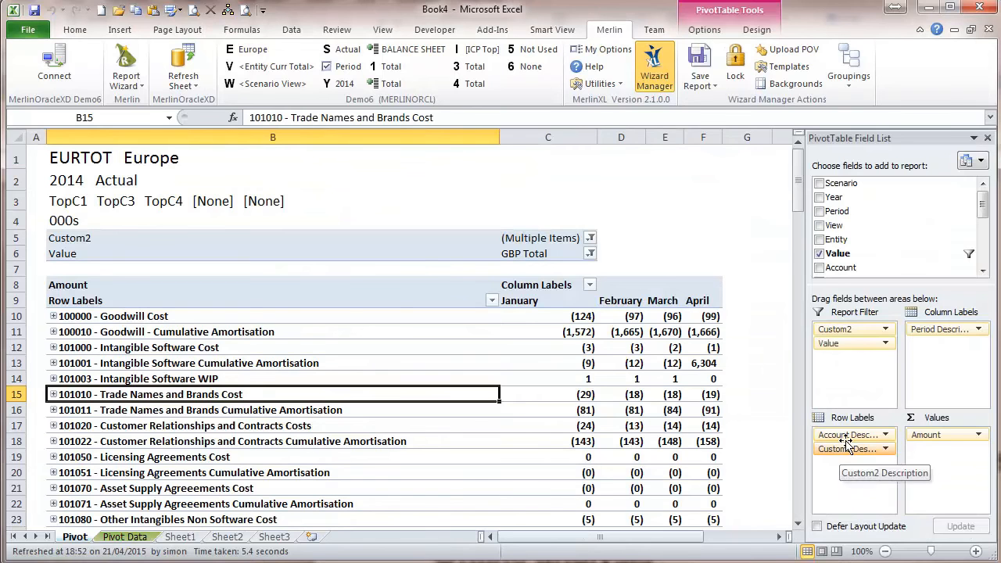
- Place Custom2 Description above Account Description in the pivot's row labels and collapse all Custom2 groups
{"action": "left_click_drag", "start_coordinate": [848, 448], "coordinate": [821, 432]}
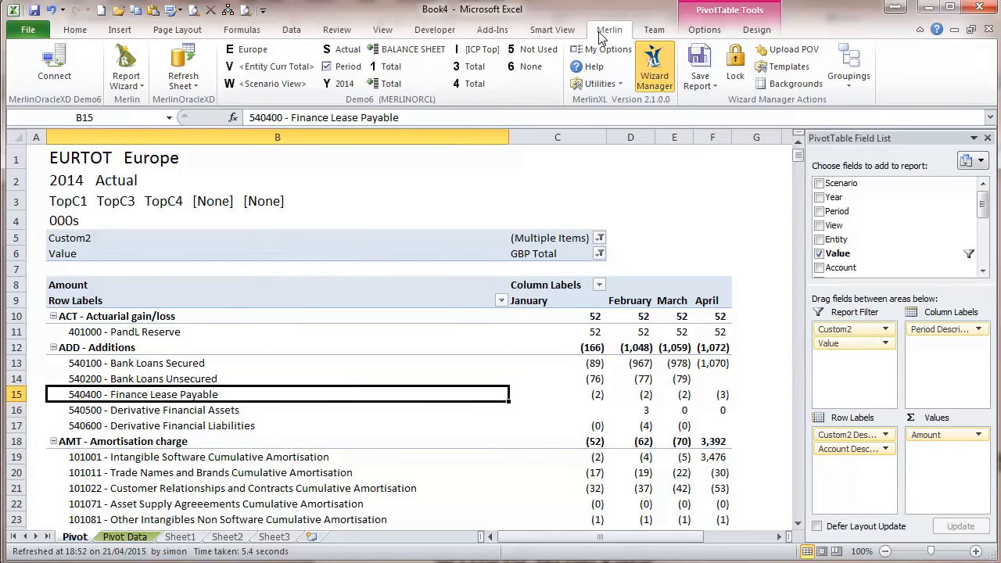
{"action": "left_click", "coordinate": [704, 31]}
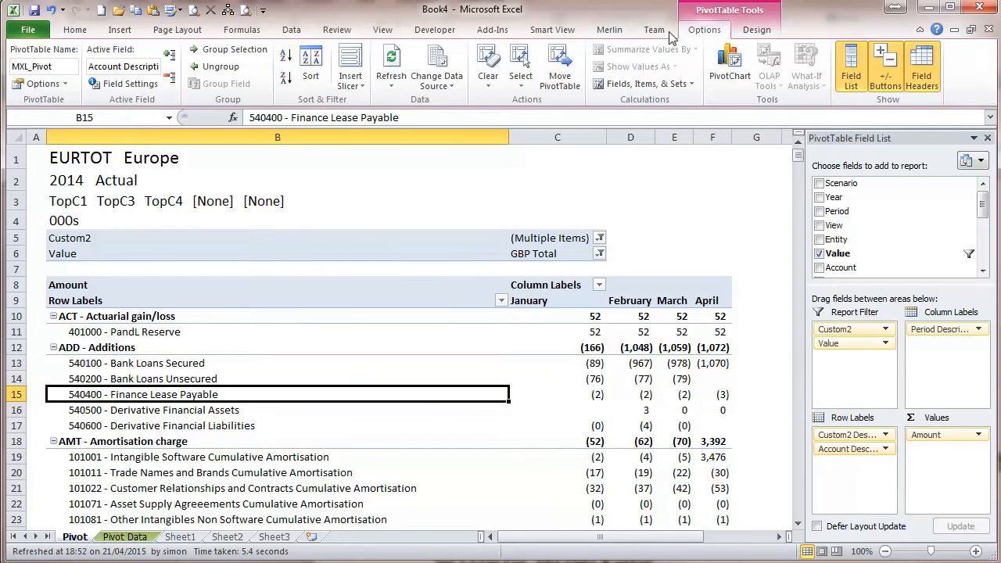
{"action": "left_click", "coordinate": [169, 78]}
- Examine the accounts within the DIS - Disposals group, leaving the group collapsed
{"action": "scroll", "coordinate": [195, 395], "scroll_direction": "down", "scroll_amount": 1}
{"action": "scroll", "coordinate": [195, 395], "scroll_direction": "down", "scroll_amount": 3}
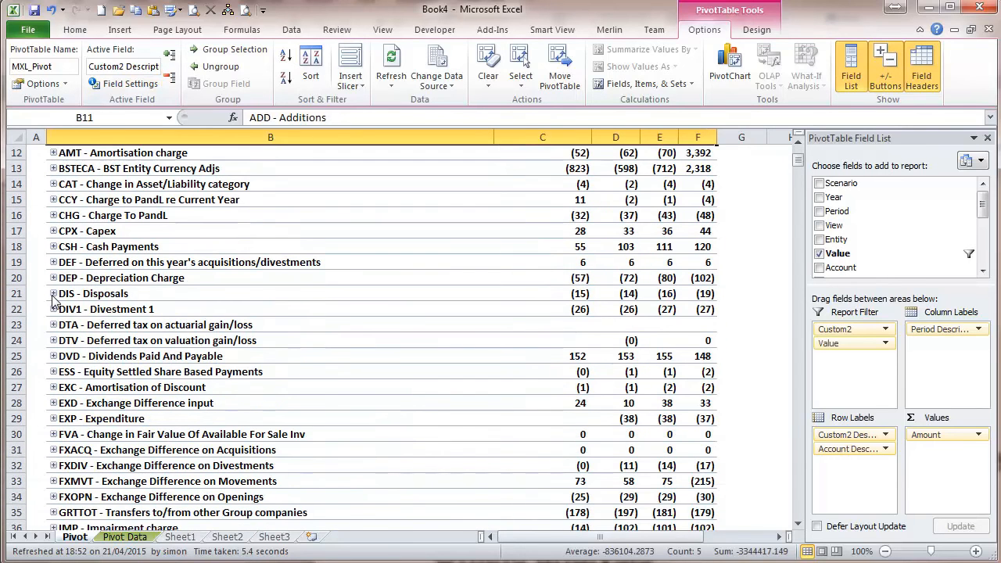
{"action": "left_click", "coordinate": [53, 294]}
{"action": "scroll", "coordinate": [160, 403], "scroll_direction": "down", "scroll_amount": 1}
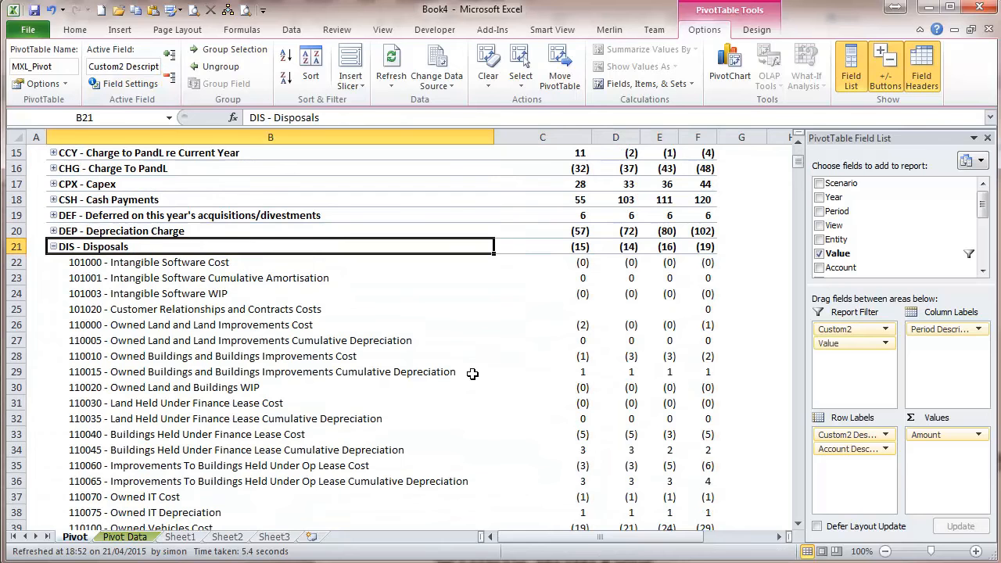
{"action": "left_click", "coordinate": [53, 246]}
{"action": "scroll", "coordinate": [157, 289], "scroll_direction": "up", "scroll_amount": 5}
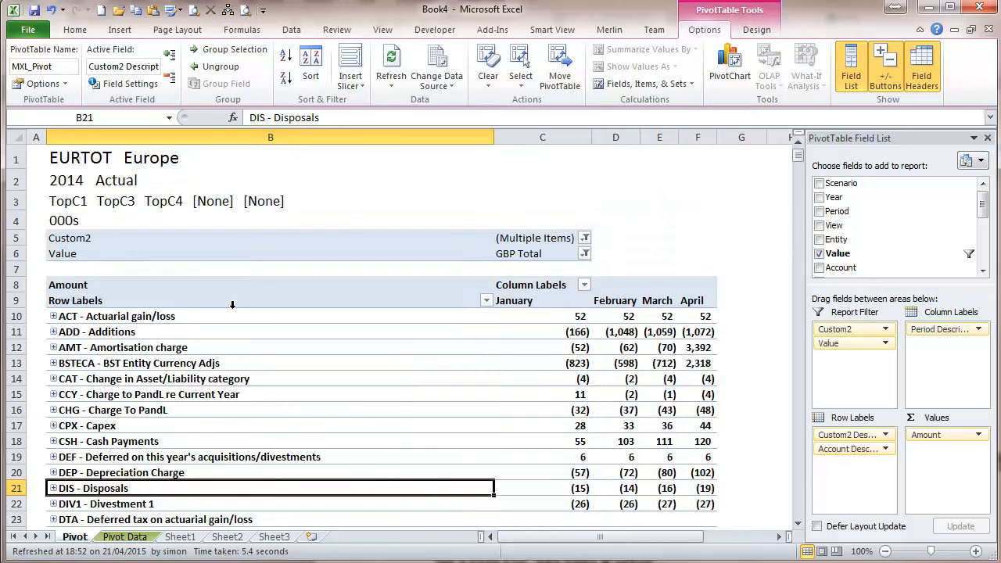
- Add a parent column for the Account dimension to the table on the Pivot Data sheet using MerlinXL
{"action": "left_click", "coordinate": [125, 537]}
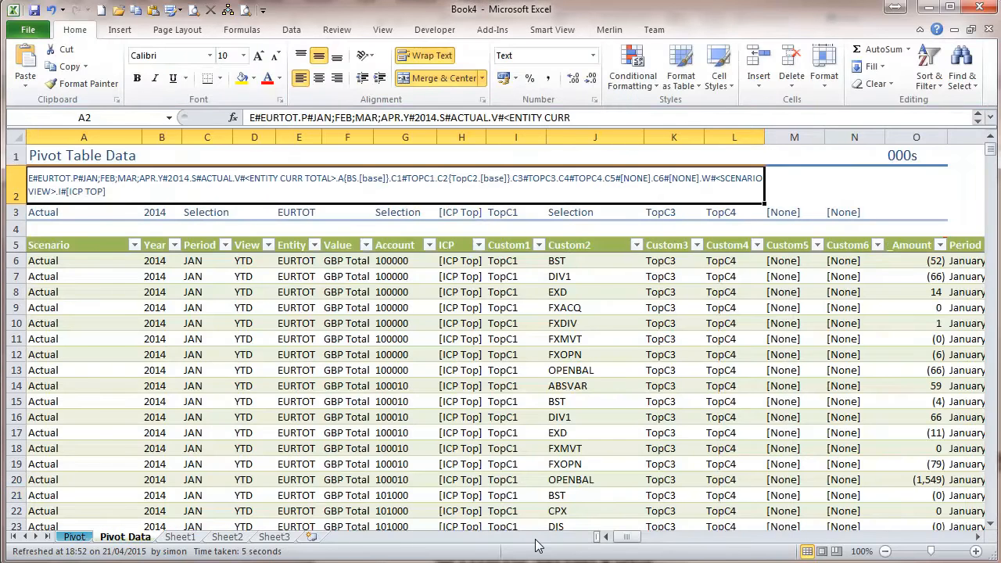
{"action": "left_click_drag", "start_coordinate": [618, 537], "coordinate": [654, 538]}
{"action": "left_click", "coordinate": [370, 358]}
{"action": "left_click", "coordinate": [190, 331]}
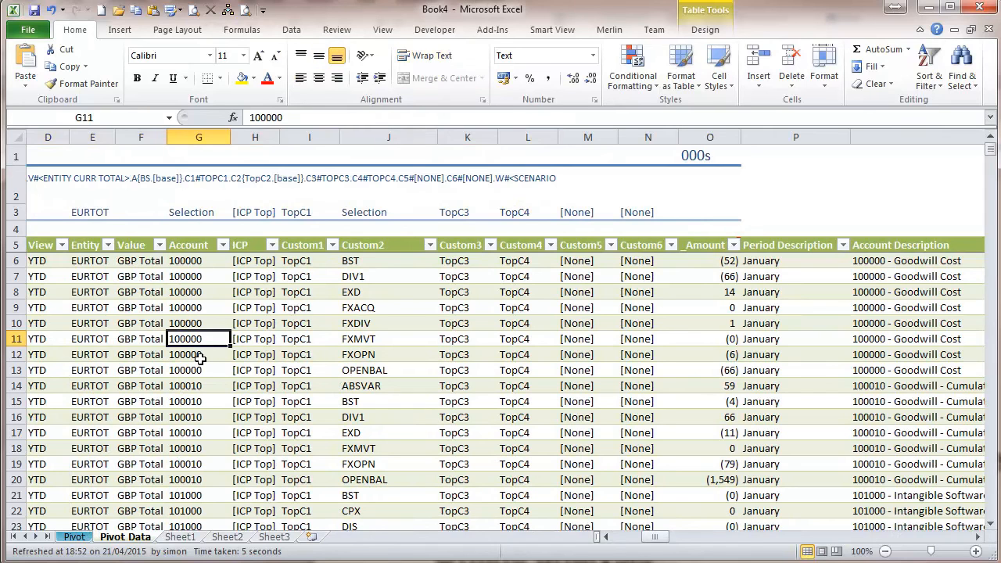
{"action": "right_click", "coordinate": [194, 338]}
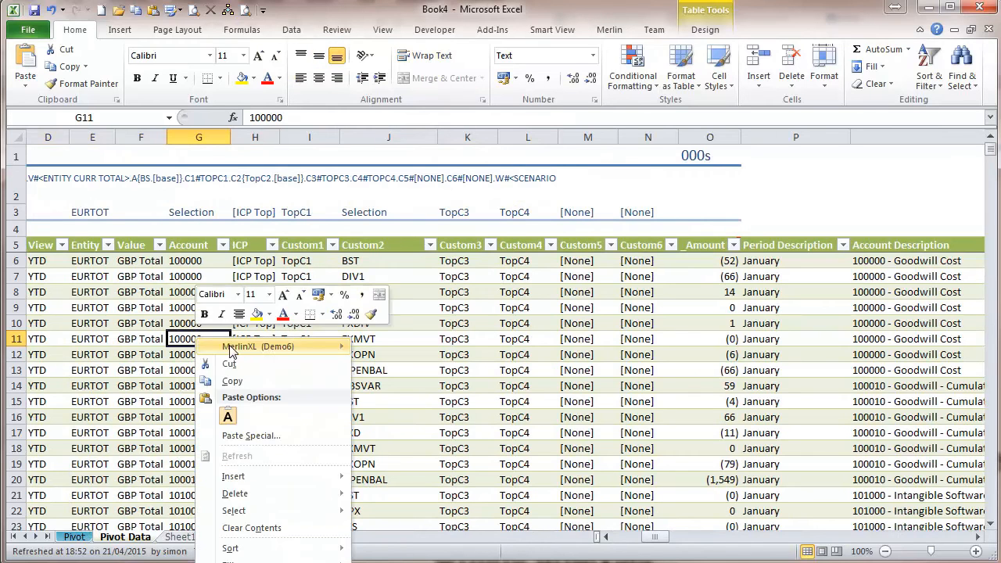
{"action": "mouse_move", "coordinate": [250, 353]}
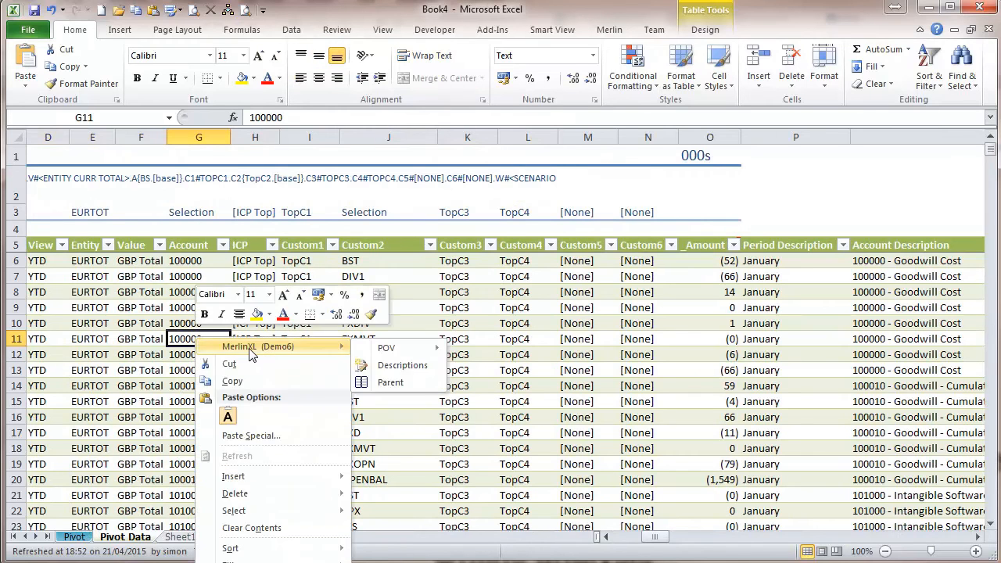
{"action": "left_click", "coordinate": [391, 383]}
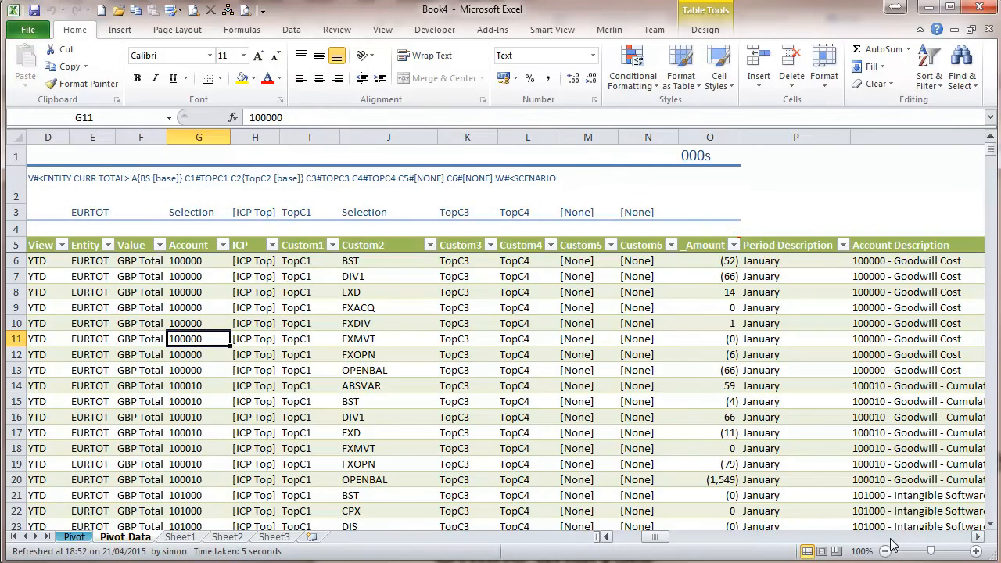
{"action": "scroll", "coordinate": [892, 545], "scroll_direction": "right", "scroll_amount": 5}
{"action": "left_click", "coordinate": [977, 537]}
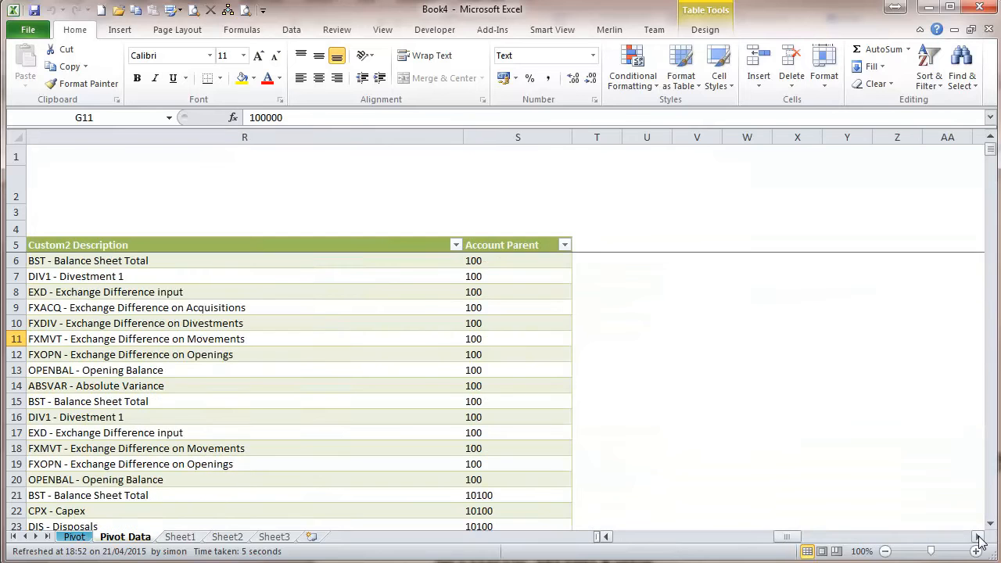
- Add a description column for the Account Parent column in the Pivot Data table using MerlinXL
{"action": "left_click", "coordinate": [495, 340]}
{"action": "right_click", "coordinate": [496, 340]}
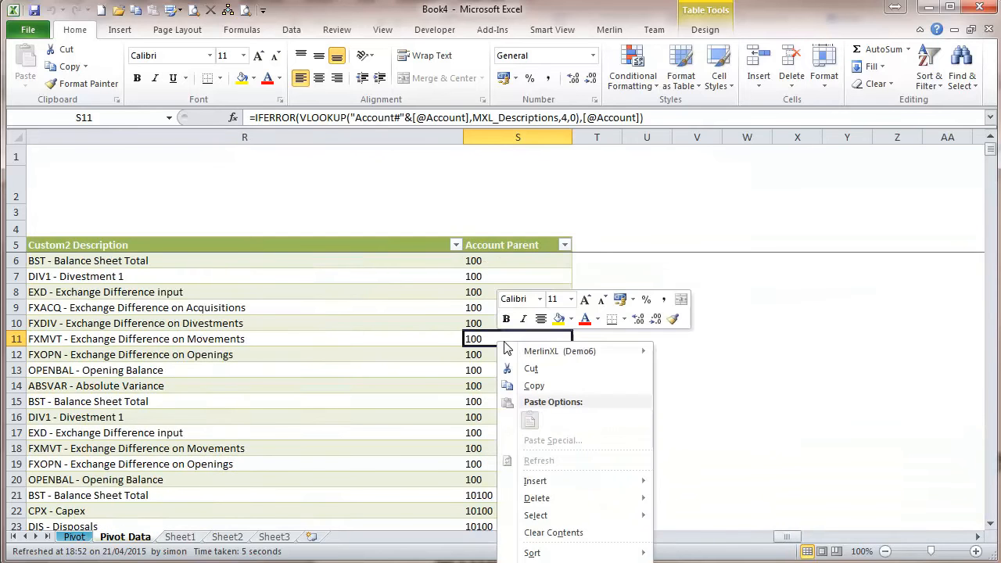
{"action": "mouse_move", "coordinate": [543, 352]}
{"action": "left_click", "coordinate": [694, 372]}
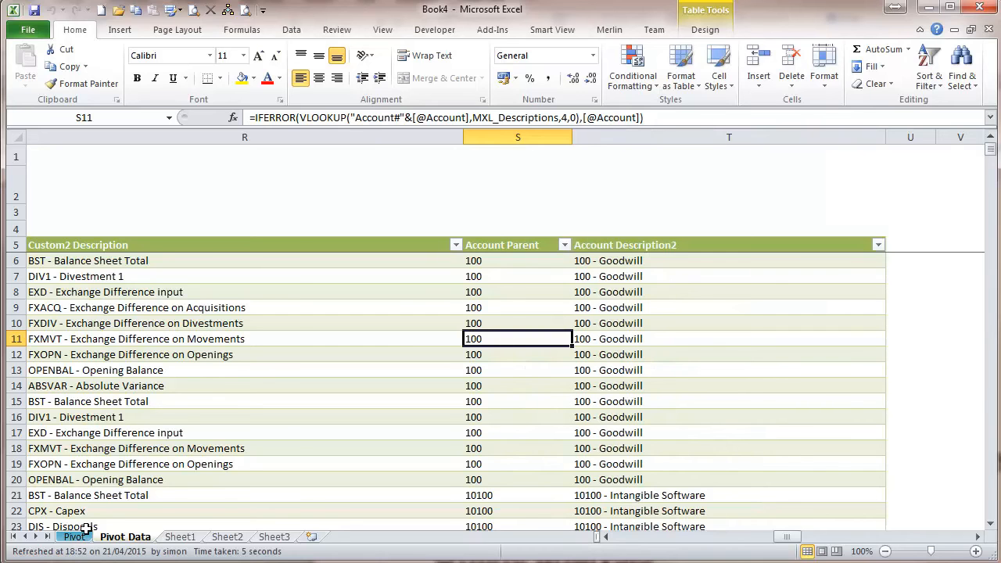
- Refresh the pivot on the Pivot sheet and place Account Description2 above Custom2 Description in the row labels
{"action": "left_click", "coordinate": [74, 538]}
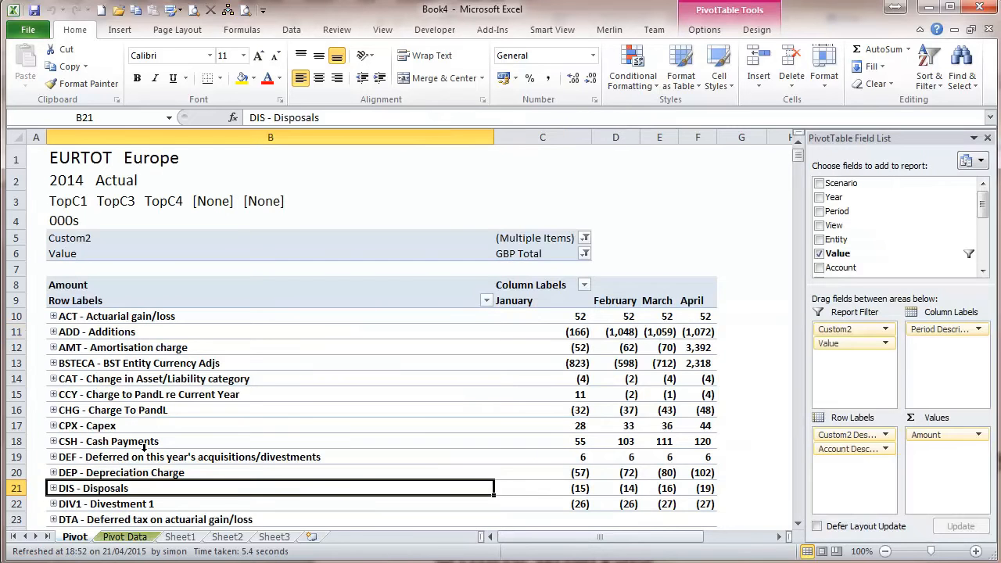
{"action": "right_click", "coordinate": [243, 379]}
{"action": "left_click", "coordinate": [290, 430]}
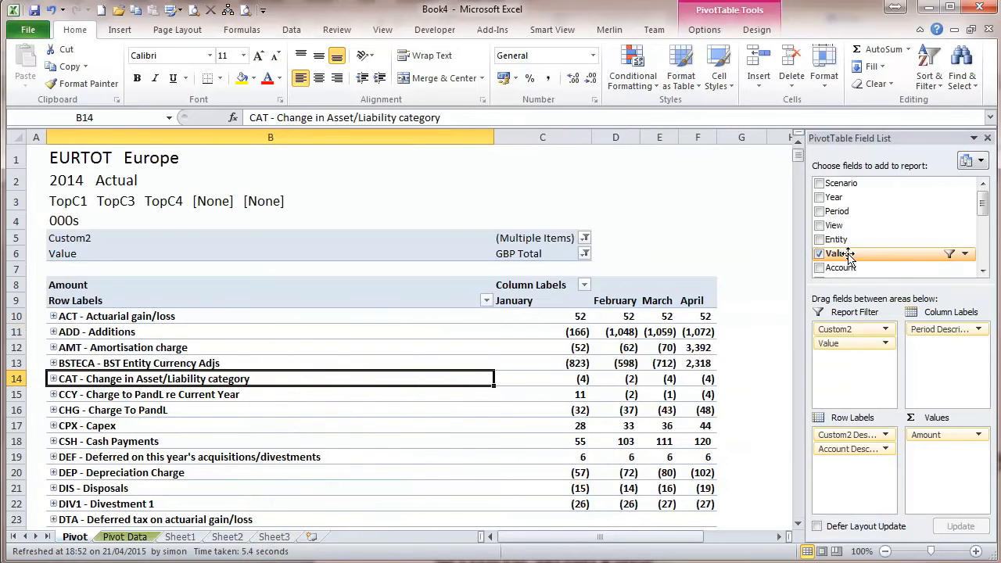
{"action": "left_click_drag", "start_coordinate": [982, 205], "coordinate": [983, 260]}
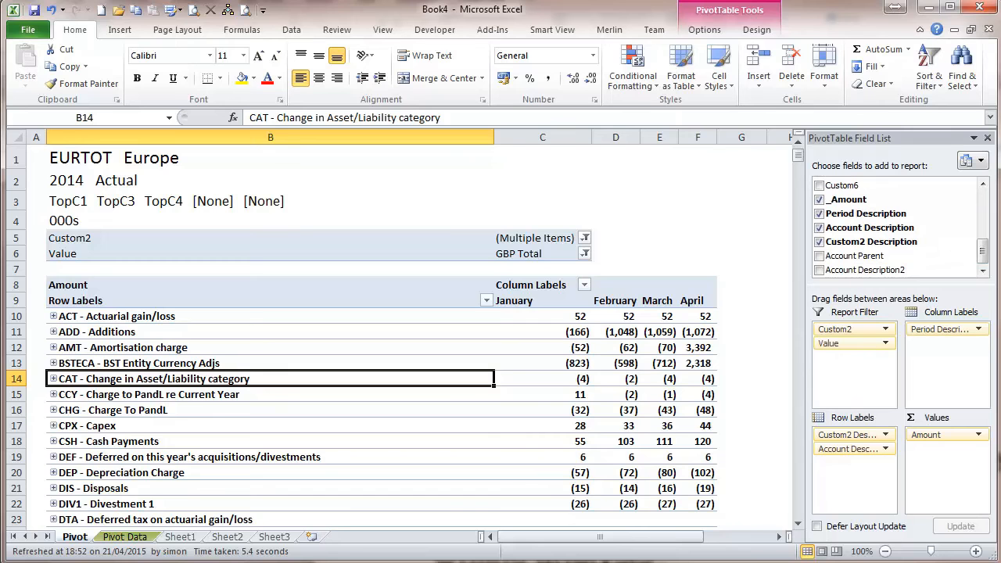
{"action": "left_click_drag", "start_coordinate": [865, 269], "coordinate": [854, 429]}
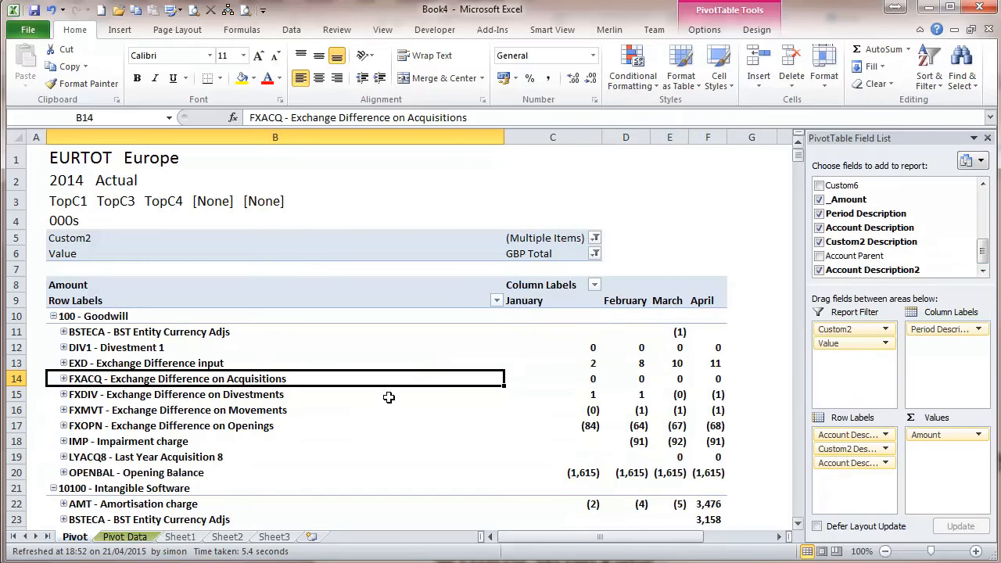
- Collapse the entire Account Description2 field so the pivot is summarised by account parent
{"action": "left_click", "coordinate": [176, 326]}
{"action": "left_click", "coordinate": [688, 31]}
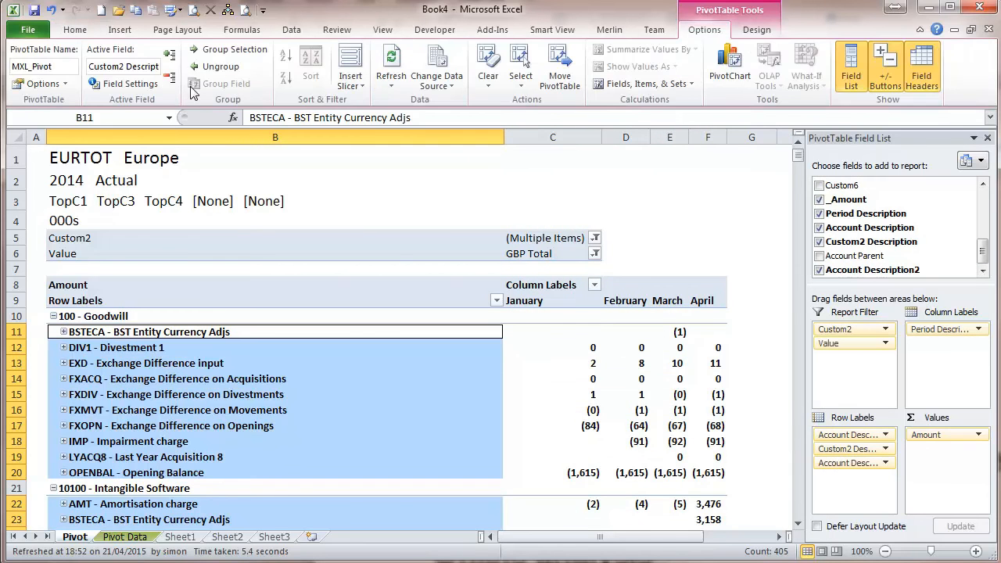
{"action": "left_click", "coordinate": [170, 68]}
{"action": "scroll", "coordinate": [142, 322], "scroll_direction": "down", "scroll_amount": 1}
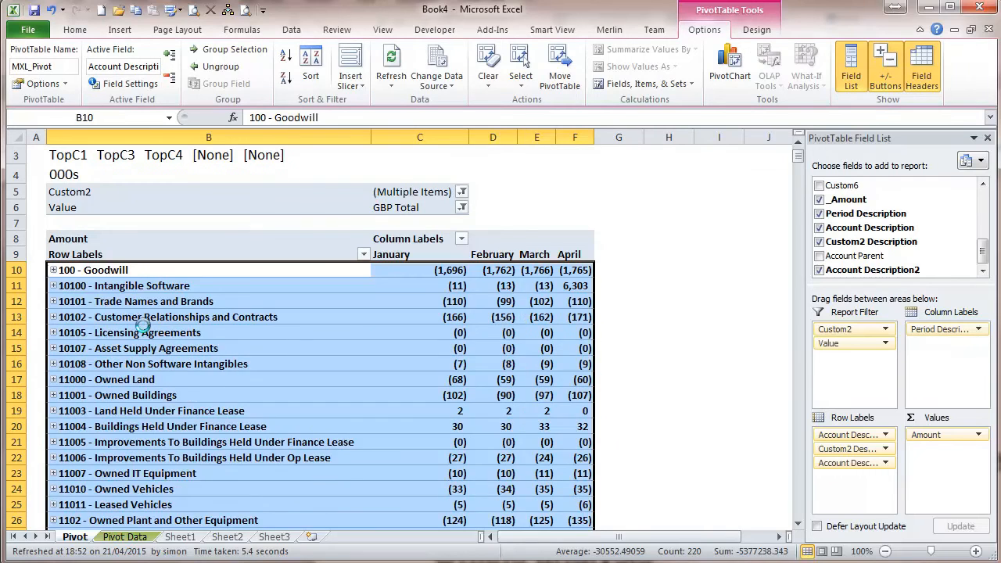
{"action": "left_click", "coordinate": [115, 256]}
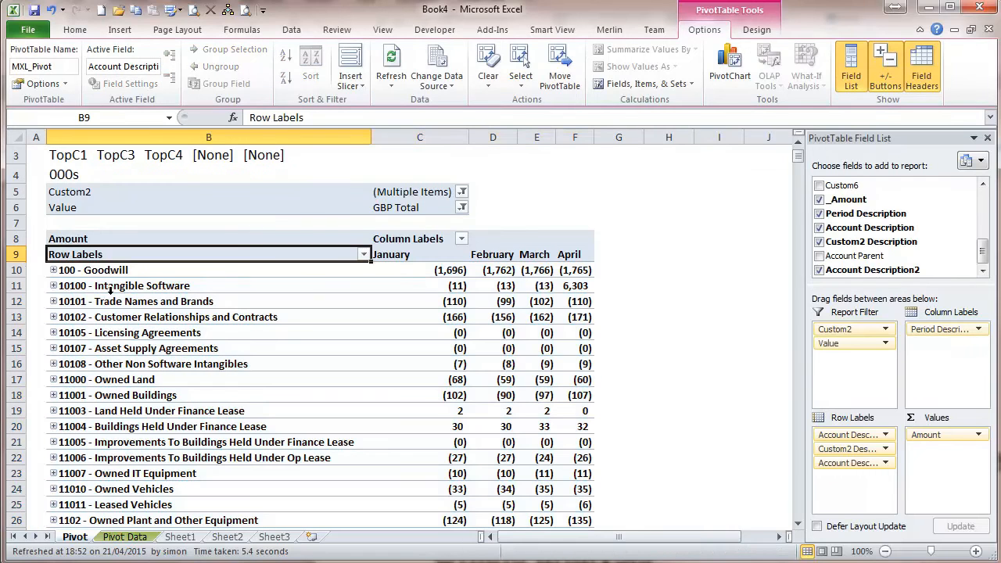
- Examine the movements within 10100 - Intangible Software and the account under AMT - Amortisation charge, leaving the parent collapsed
{"action": "left_click", "coordinate": [54, 286]}
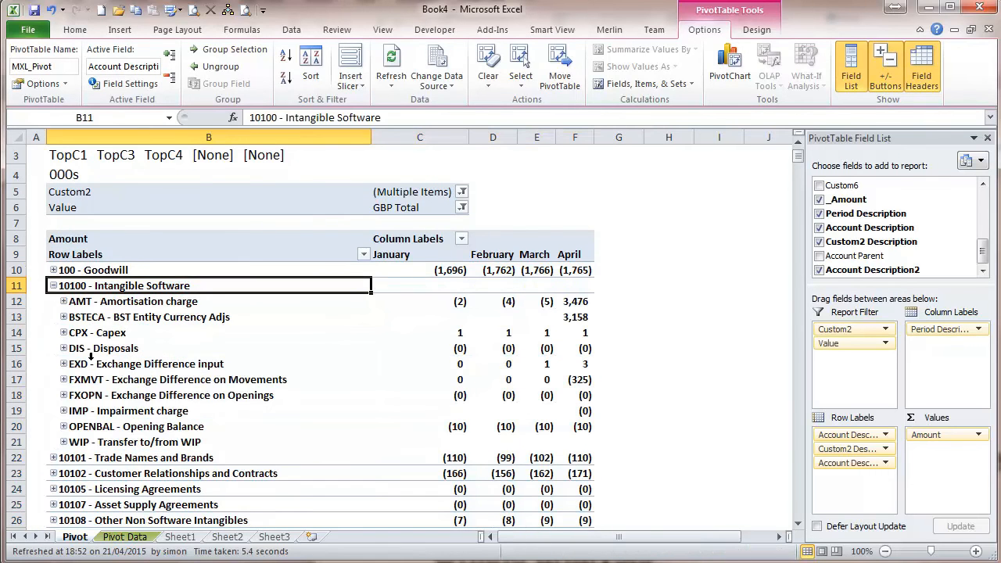
{"action": "left_click", "coordinate": [63, 302]}
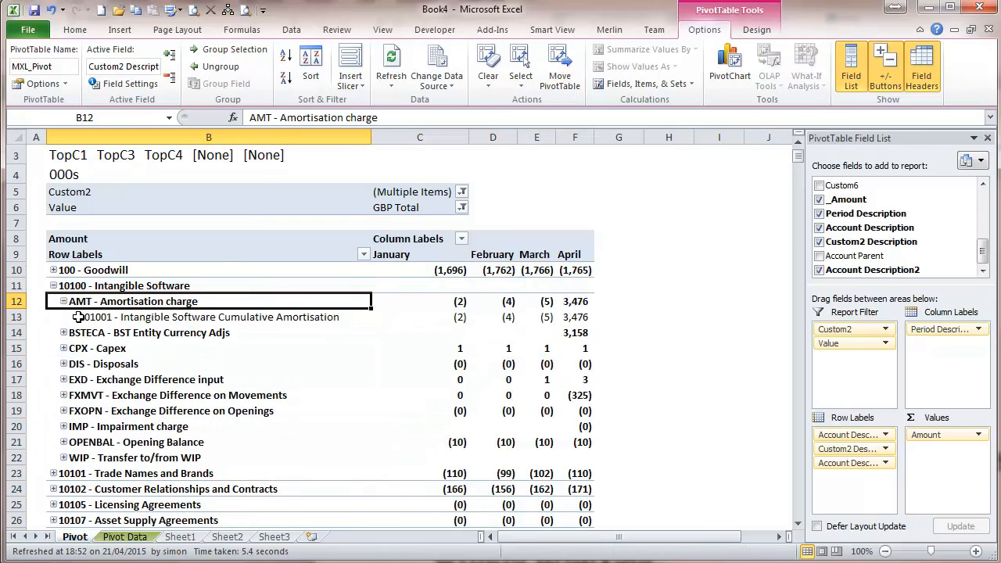
{"action": "left_click", "coordinate": [53, 286]}
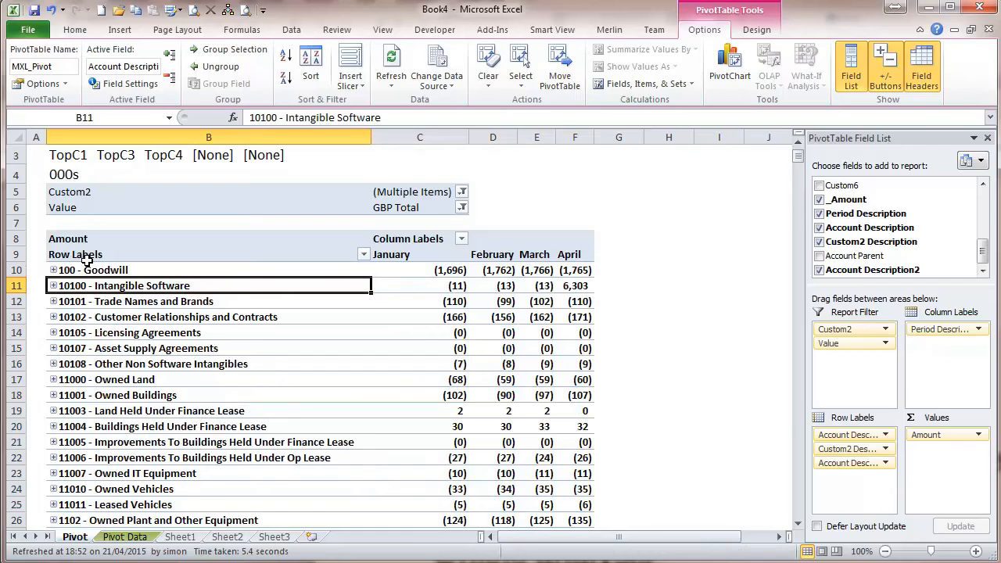
{"action": "left_click", "coordinate": [609, 29]}
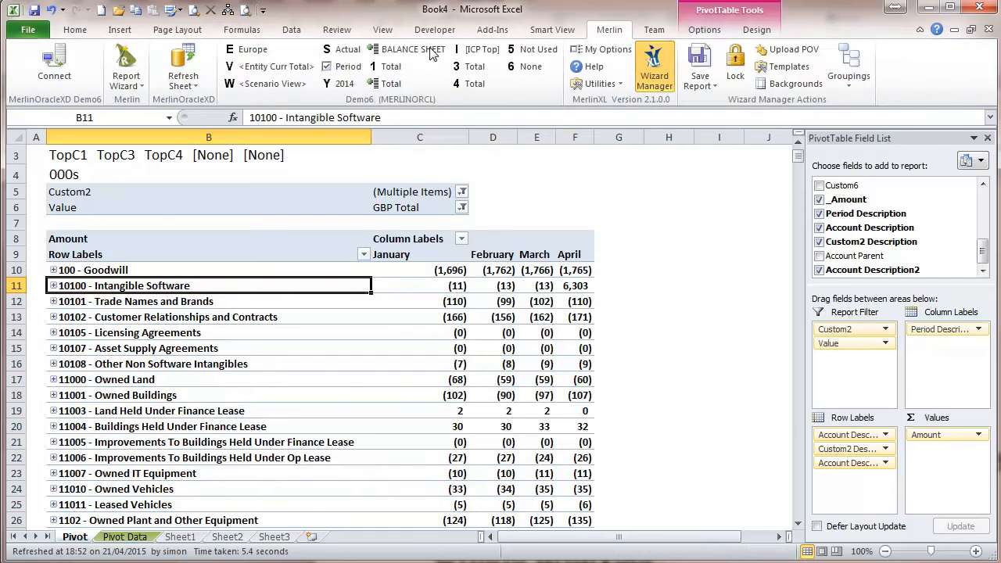
{"action": "left_click", "coordinate": [137, 83]}
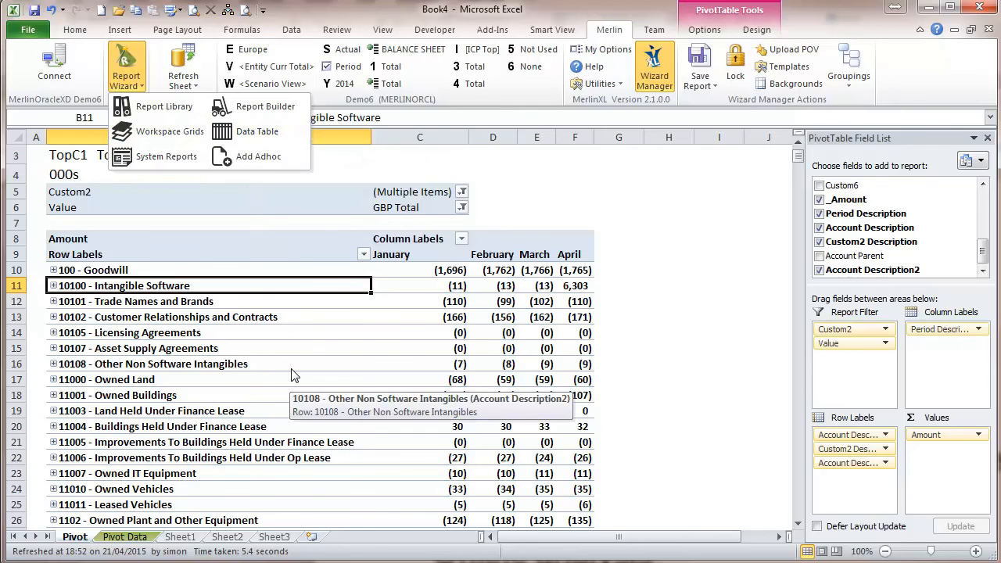
- Examine the movements within 10102 - Customer Relationships and Contracts, including AMT and EXD, leaving the parent collapsed
{"action": "left_click", "coordinate": [56, 321]}
{"action": "left_click", "coordinate": [54, 318]}
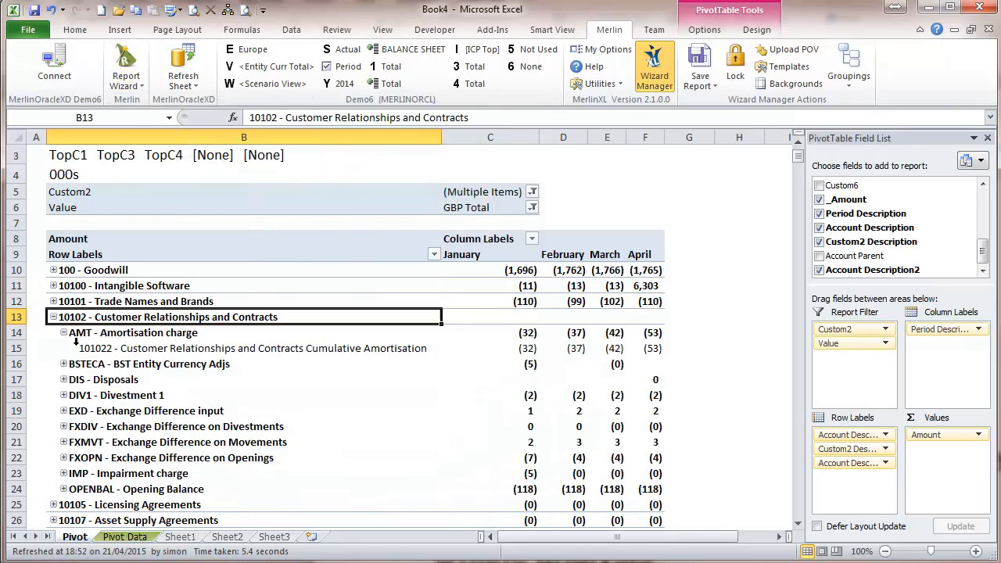
{"action": "left_click", "coordinate": [64, 334]}
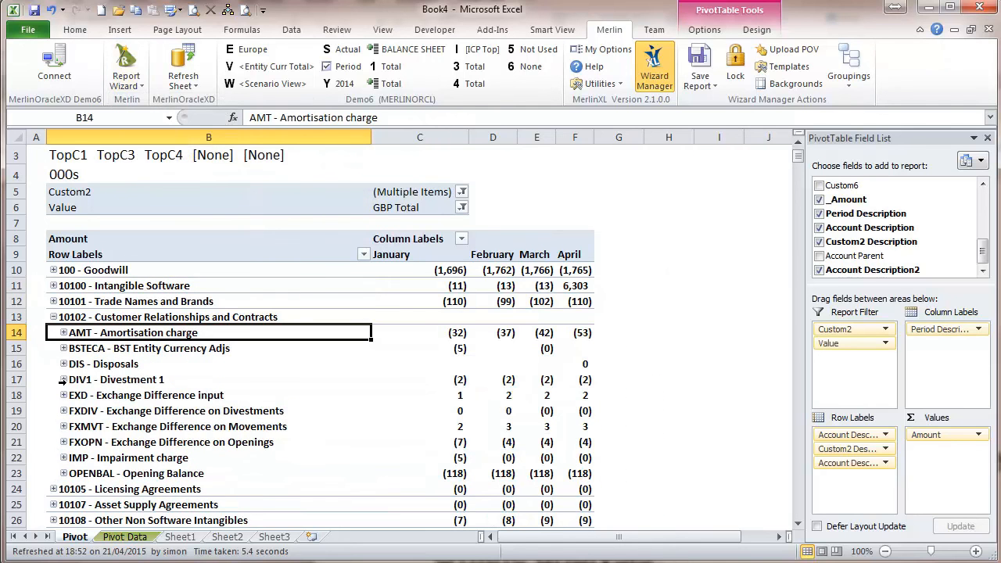
{"action": "left_click", "coordinate": [63, 395]}
{"action": "left_click", "coordinate": [64, 396]}
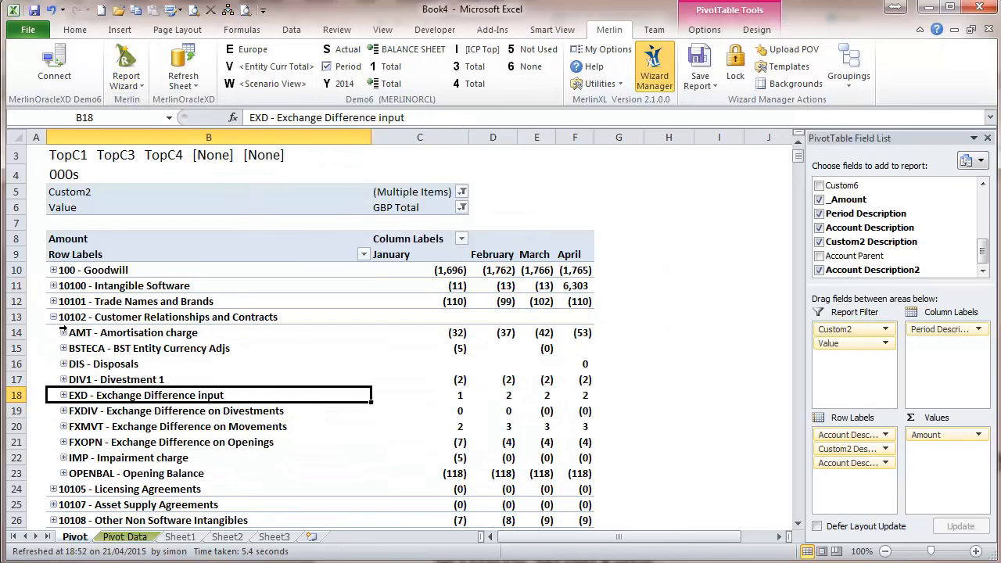
{"action": "left_click", "coordinate": [53, 317]}
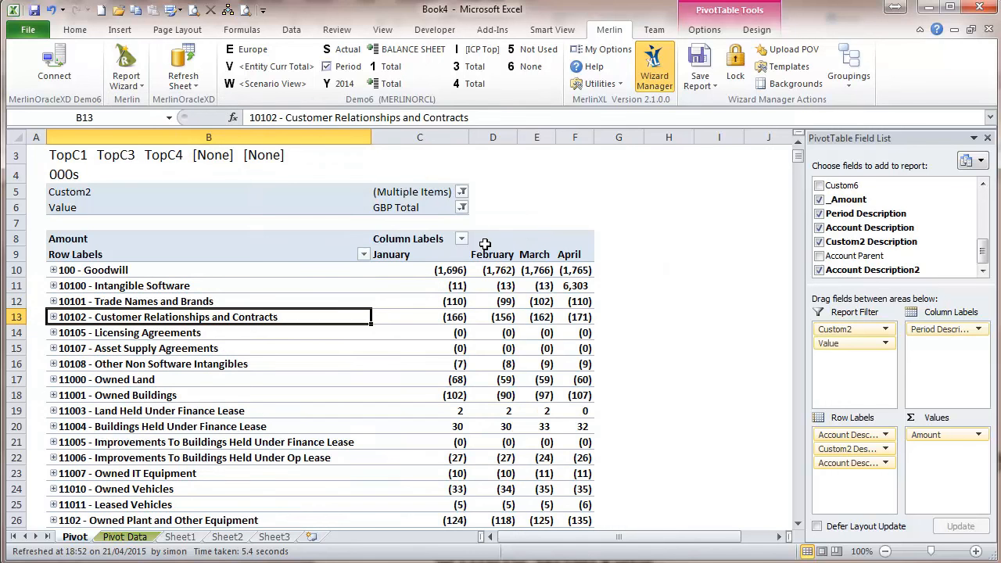
- Review the pivot summary option in the settings for a new Merlin data table and close them without creating a table
{"action": "left_click", "coordinate": [138, 86]}
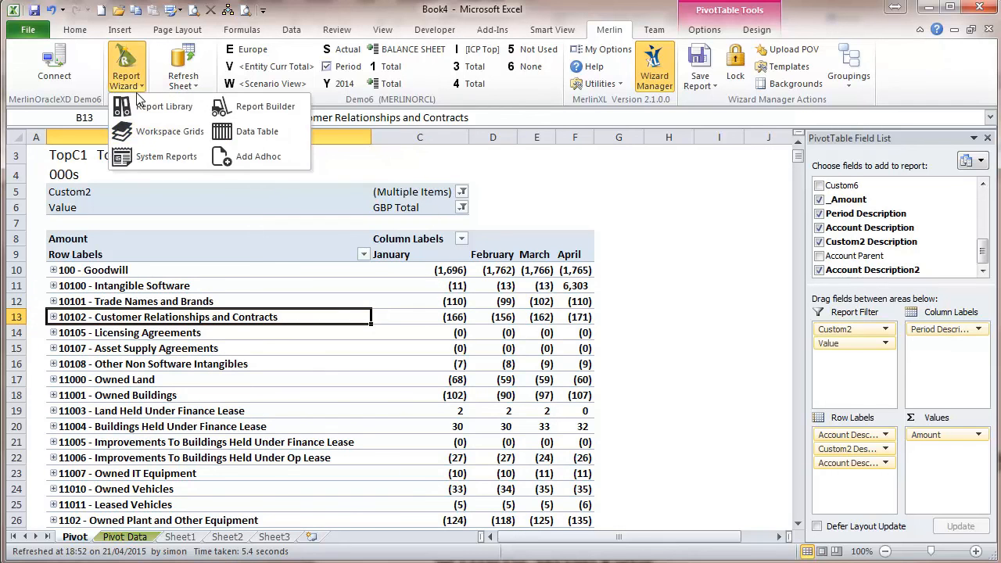
{"action": "left_click", "coordinate": [265, 139]}
{"action": "left_click_drag", "start_coordinate": [502, 172], "coordinate": [401, 102]}
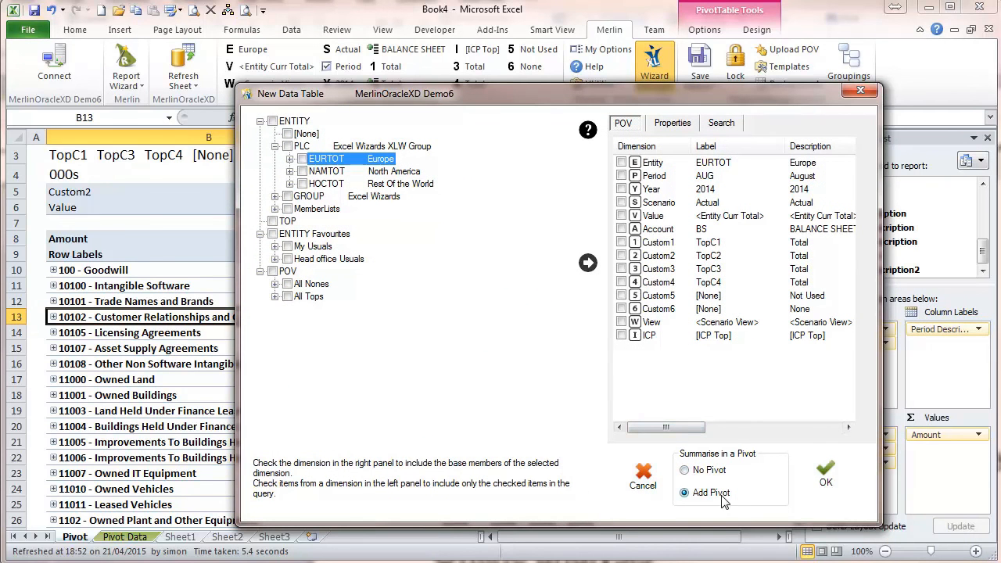
{"action": "left_click", "coordinate": [643, 479]}
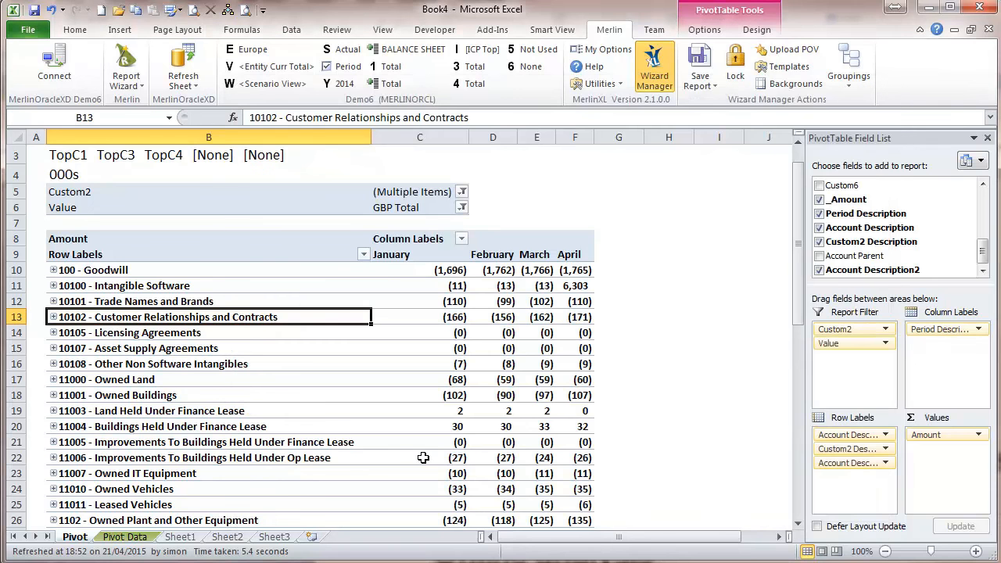
{"action": "left_click", "coordinate": [619, 369]}
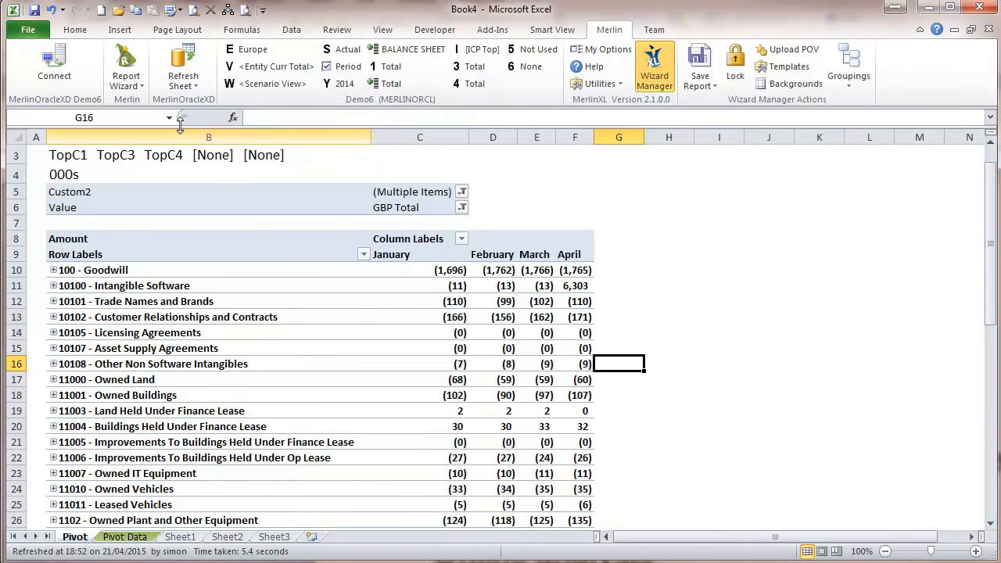